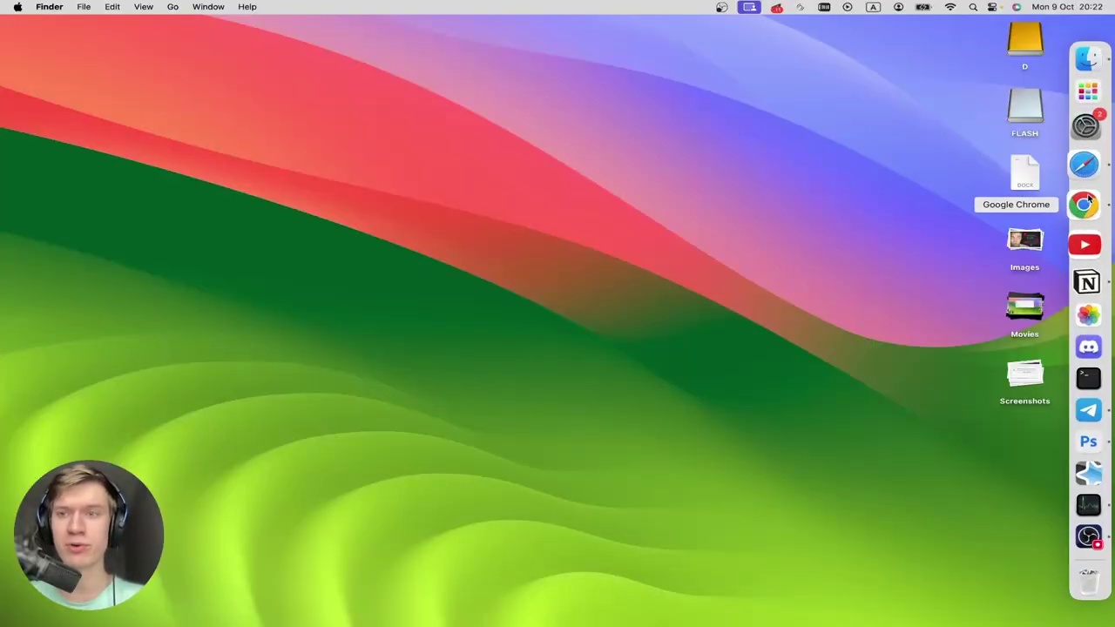
- Bring up Chrome on the Whisky GitHub releases page listing Release 2.0.2 and Whisky.zip
{"action": "left_click", "coordinate": [1085, 203]}
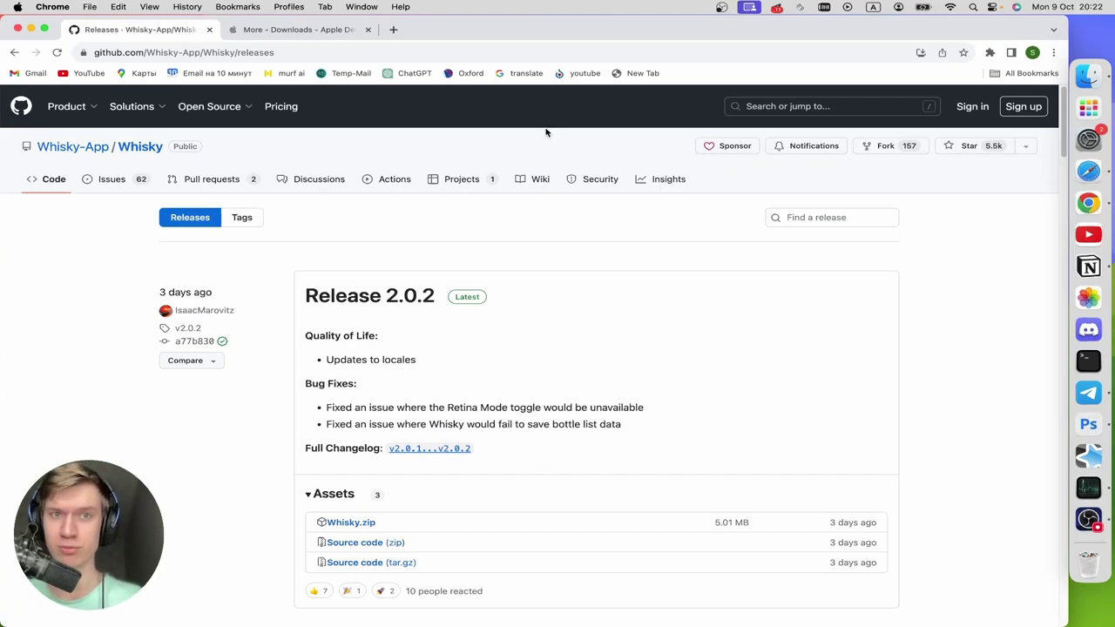
{"action": "left_click", "coordinate": [268, 53]}
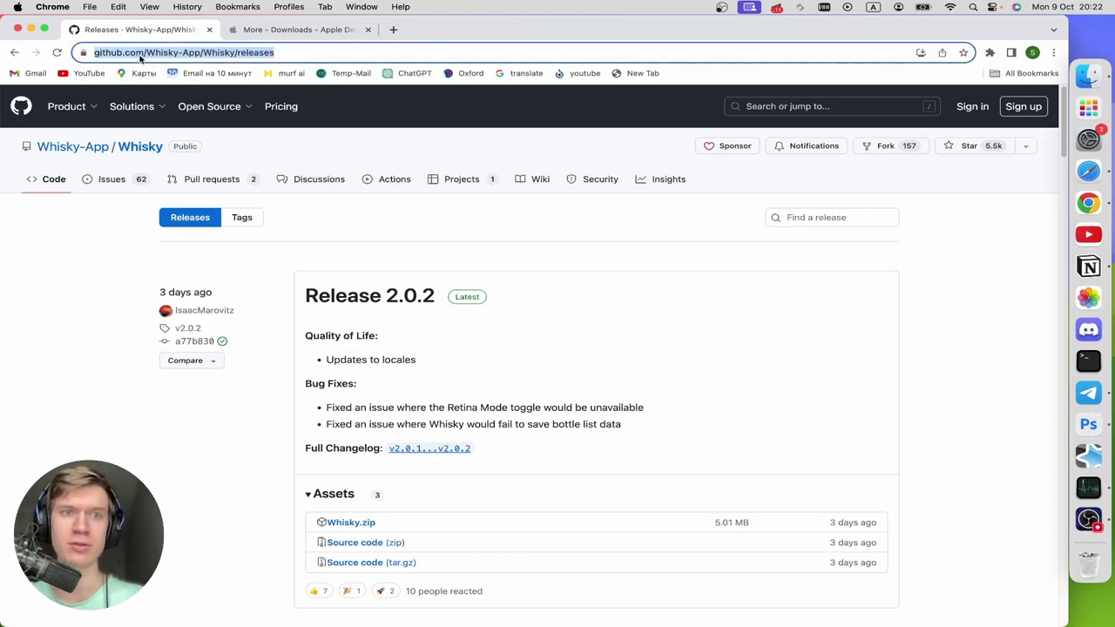
{"action": "left_click", "coordinate": [489, 145]}
{"action": "scroll", "coordinate": [490, 144], "scroll_direction": "down", "scroll_amount": 3}
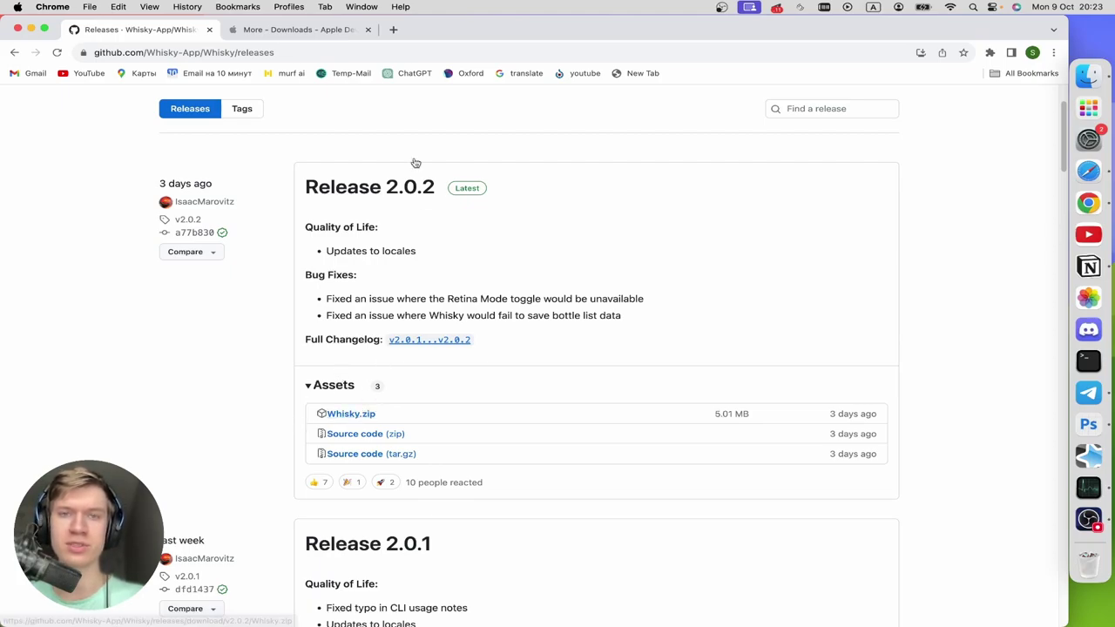
- Expand the Game porting toolkit 1.0 details on Apple Developer, then return to the Whisky releases tab
{"action": "left_click", "coordinate": [283, 31]}
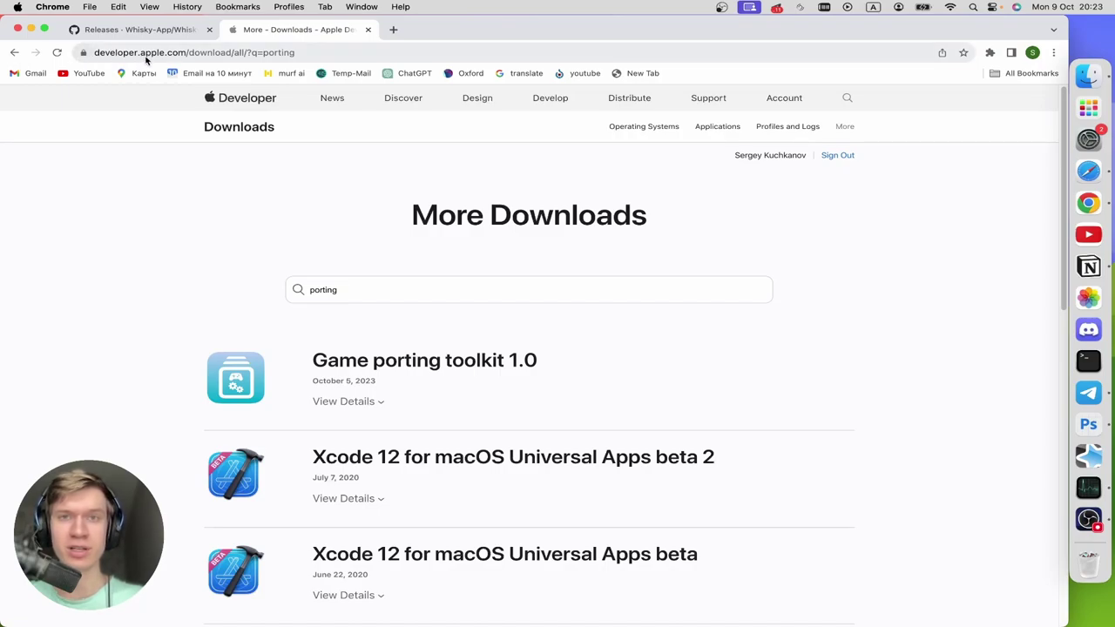
{"action": "scroll", "coordinate": [342, 272], "scroll_direction": "down", "scroll_amount": 2}
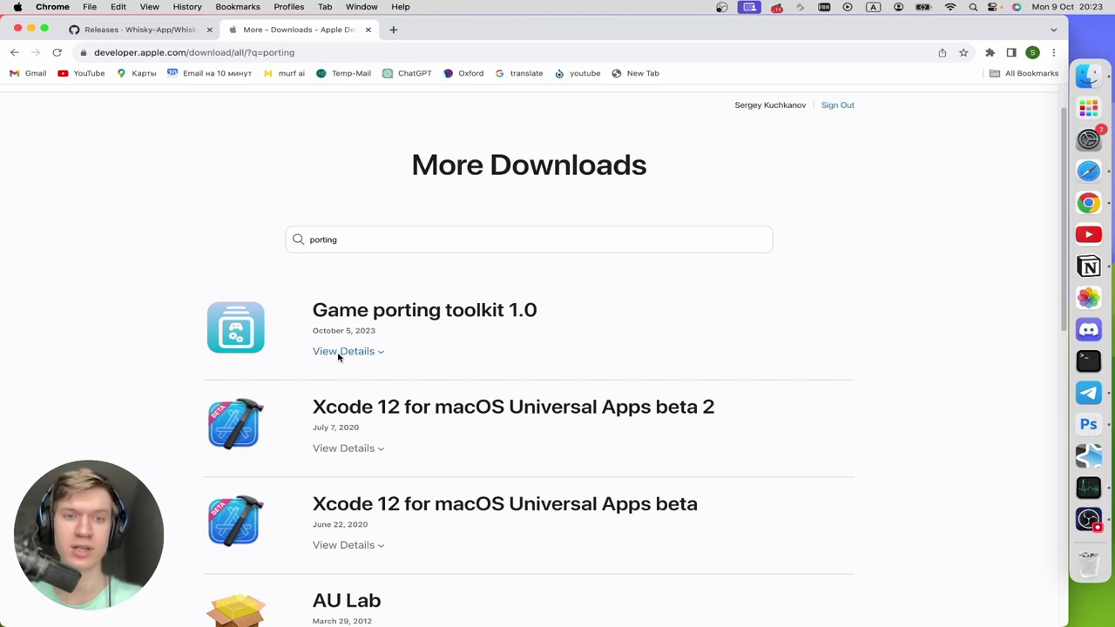
{"action": "left_click", "coordinate": [339, 353]}
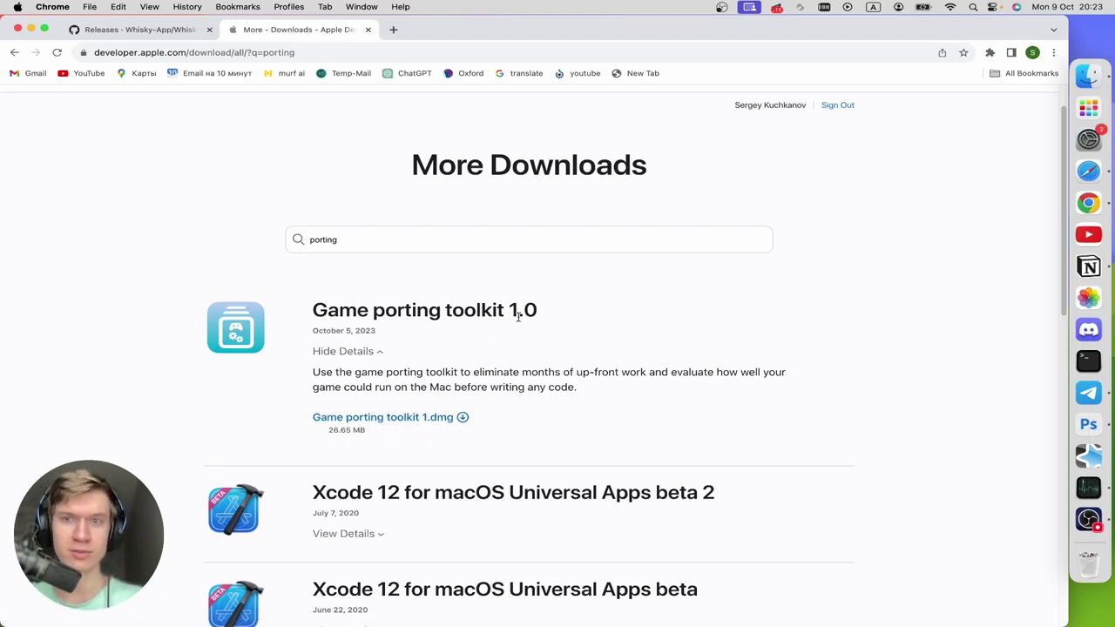
{"action": "left_click", "coordinate": [123, 31]}
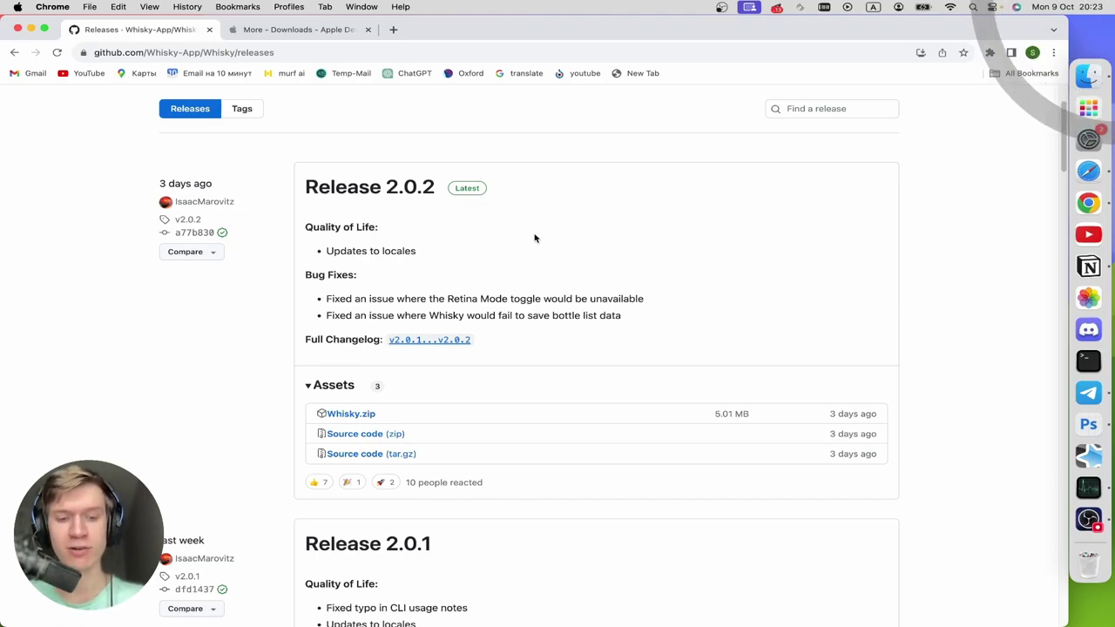
- Launch Whisky through Spotlight search
{"action": "key", "text": "super+space"}
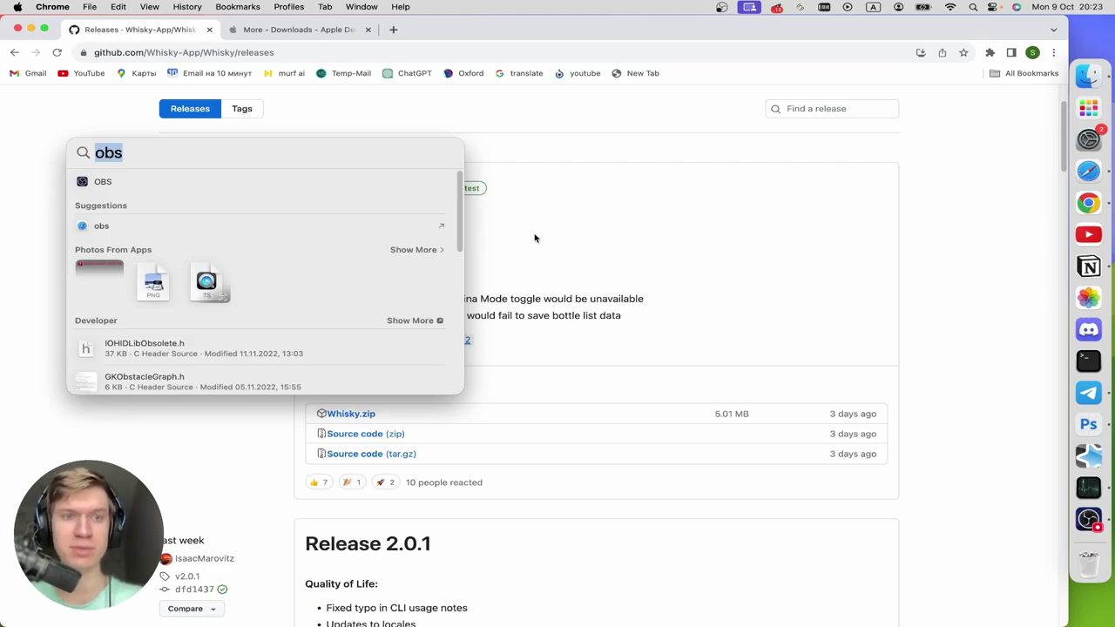
{"action": "type", "text": "whisky"}
{"action": "key", "text": "Return"}
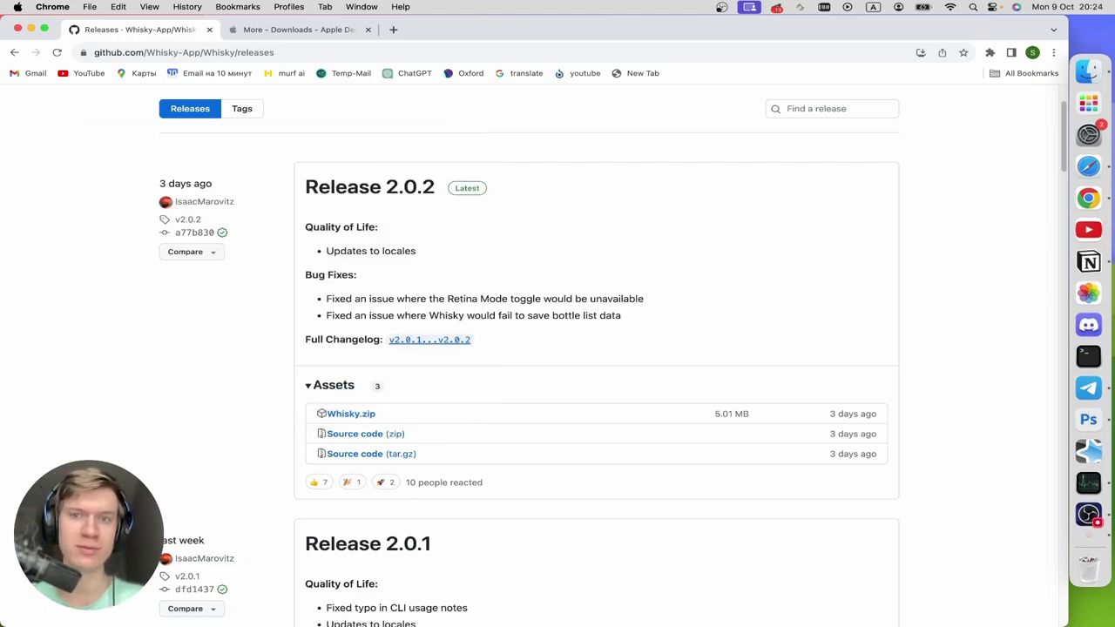
- In a new tab, go to store.steampowered.com and download the Windows Steam installer
{"action": "left_click", "coordinate": [393, 30]}
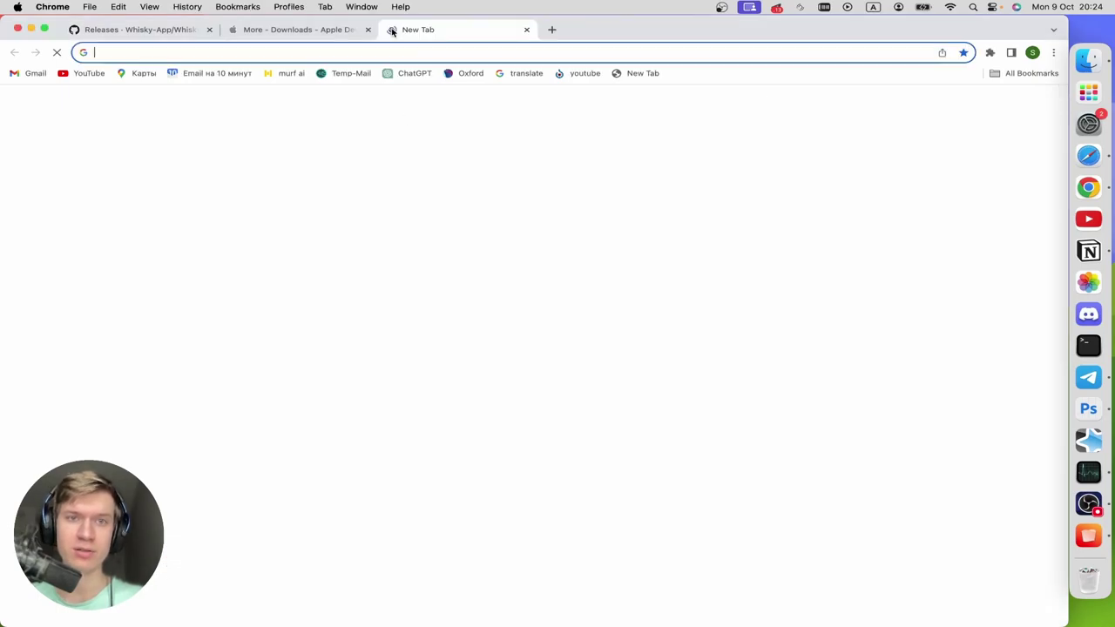
{"action": "type", "text": "steam"}
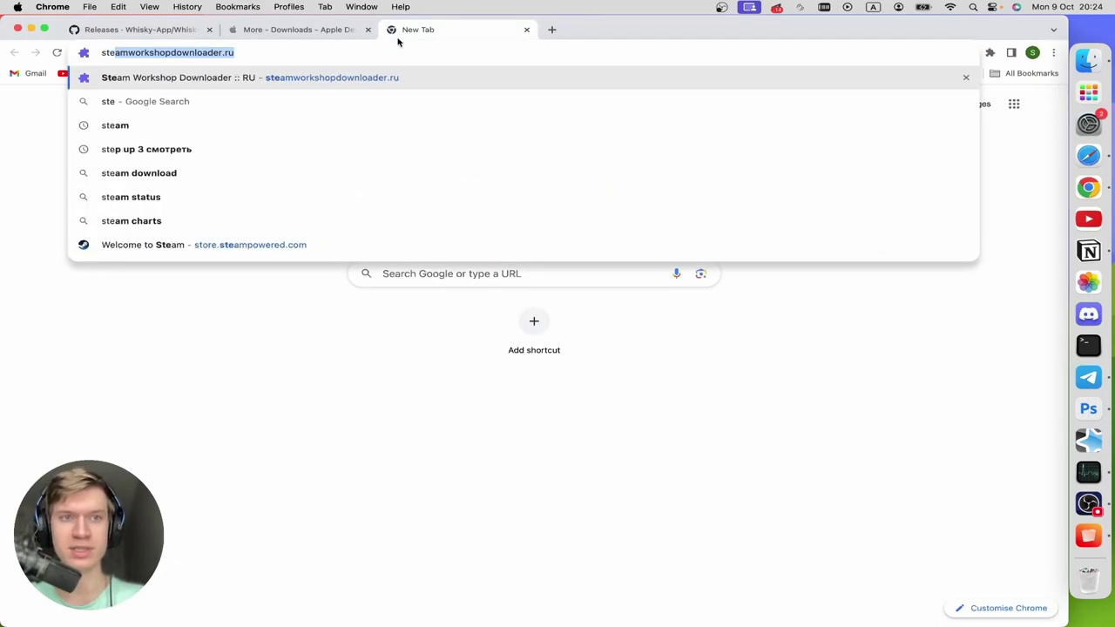
{"action": "left_click", "coordinate": [214, 242]}
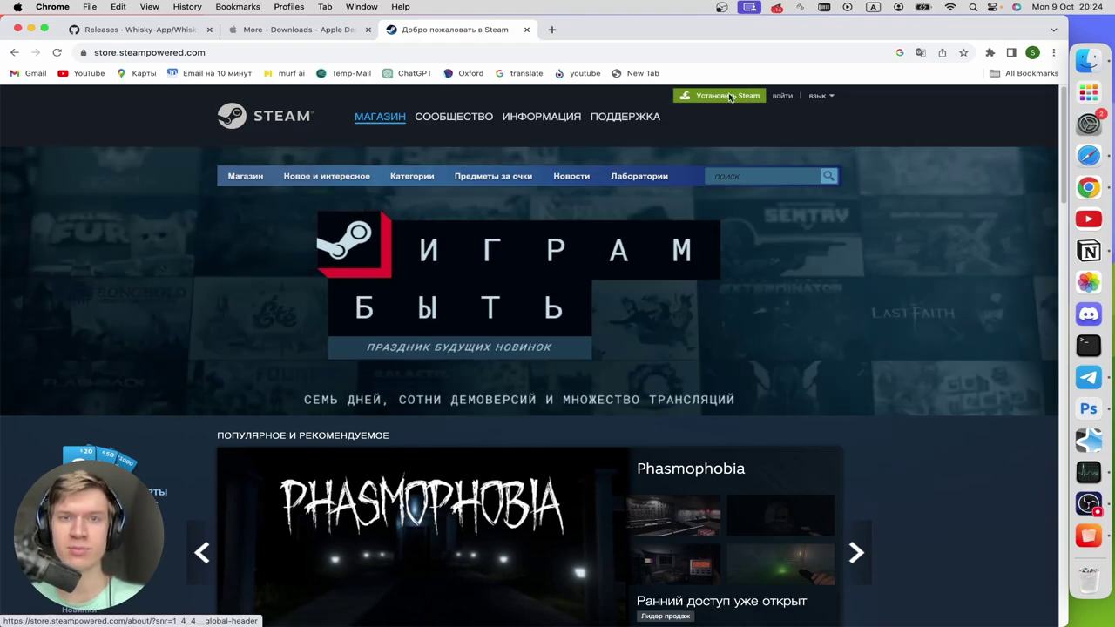
{"action": "left_click", "coordinate": [729, 97]}
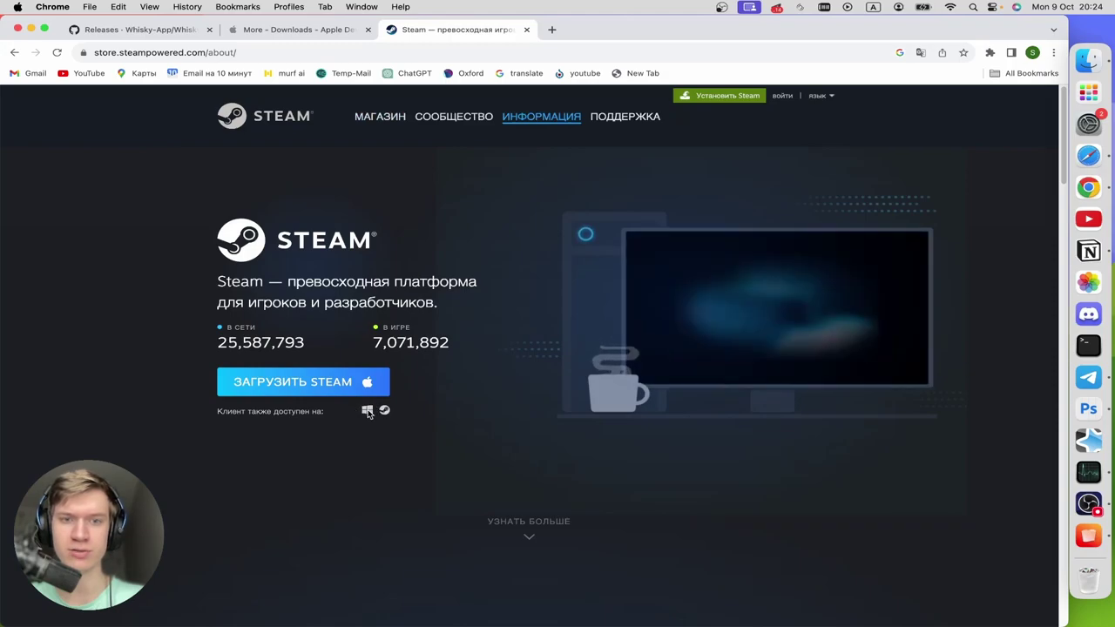
{"action": "left_click", "coordinate": [367, 412]}
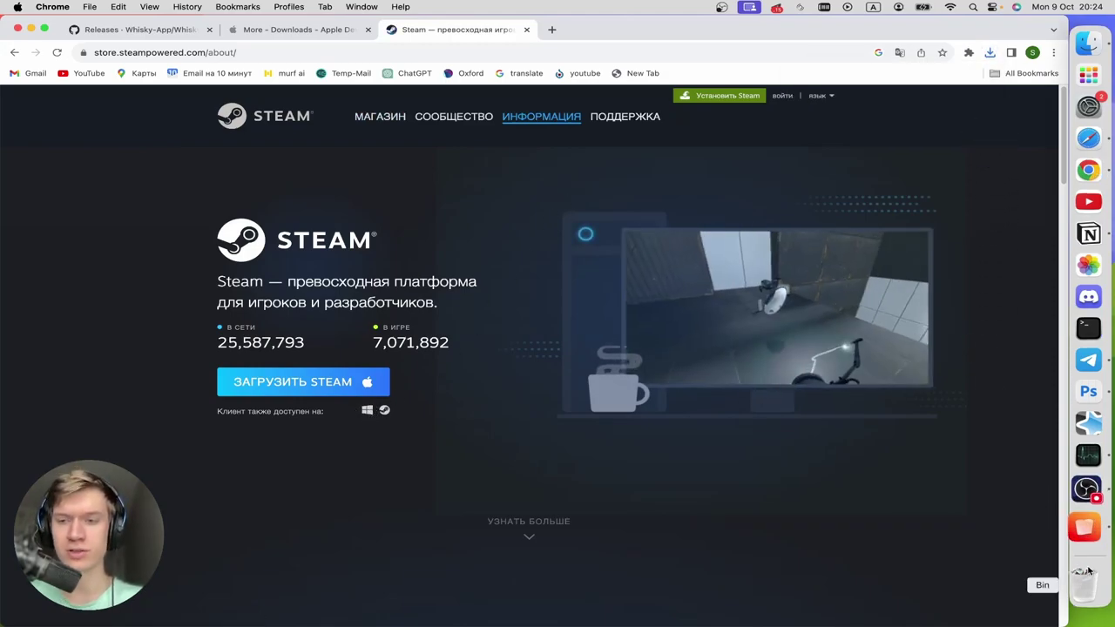
- Run Downloads/SteamSetup (1).exe inside the Whisky bottle
{"action": "left_click", "coordinate": [1085, 527]}
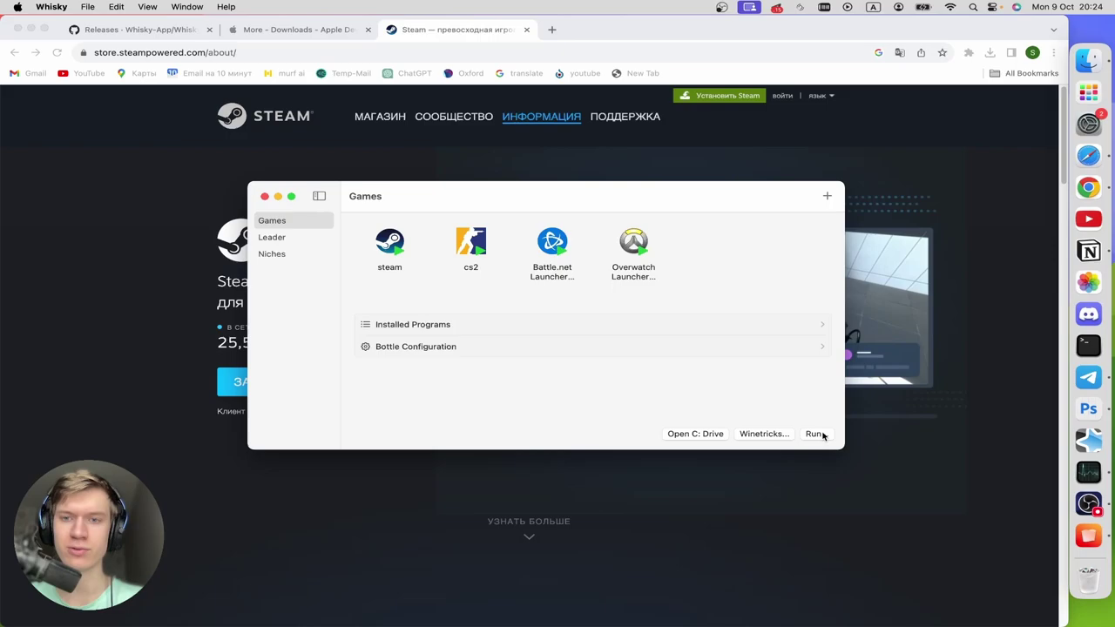
{"action": "left_click", "coordinate": [817, 434]}
{"action": "left_click", "coordinate": [306, 181]}
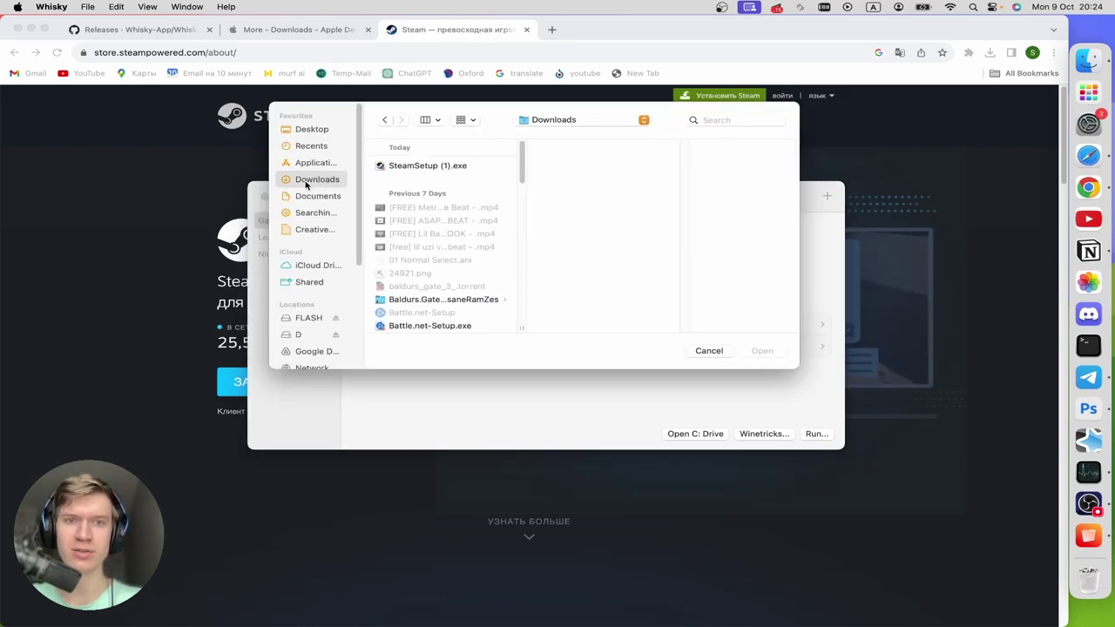
{"action": "left_click", "coordinate": [446, 169]}
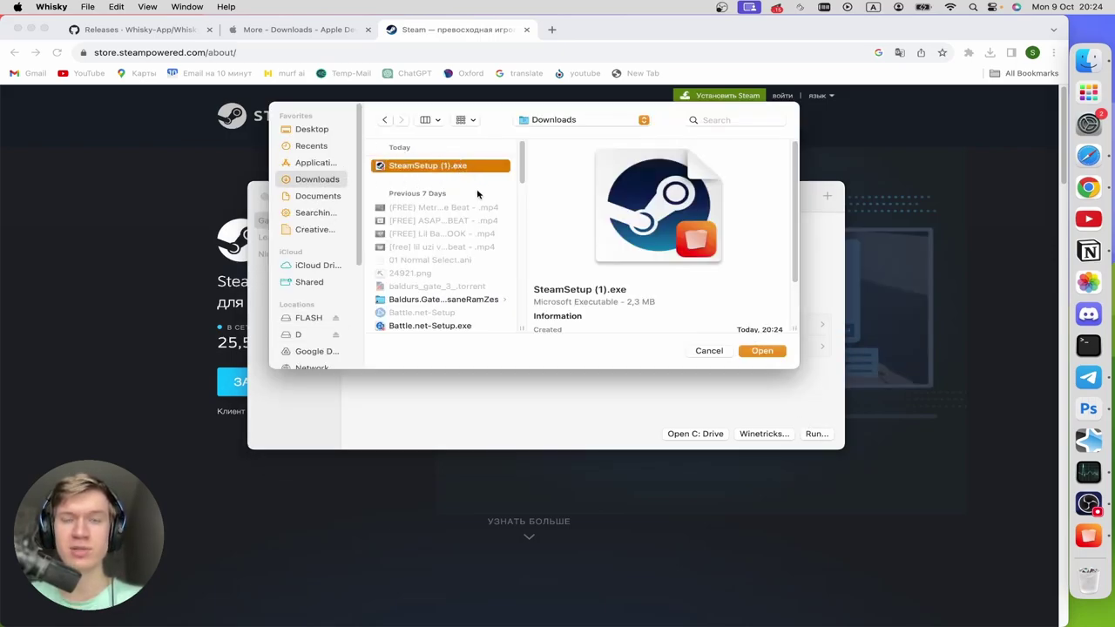
{"action": "left_click", "coordinate": [763, 350]}
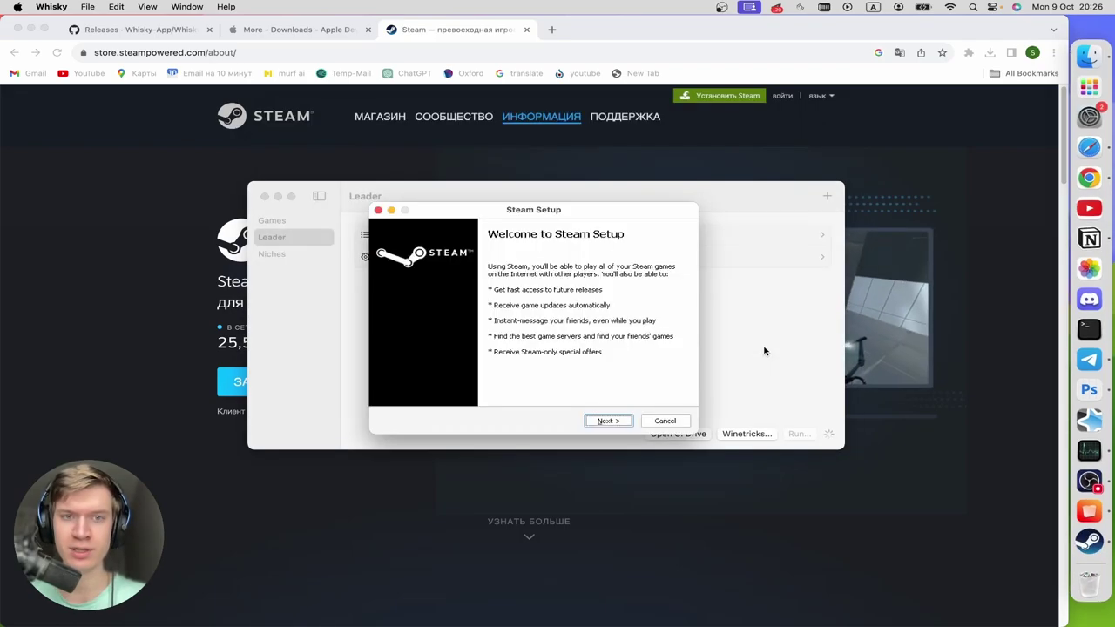
- Complete the Steam setup wizard with default language and folder, launching Steam at the end
{"action": "left_click", "coordinate": [610, 422]}
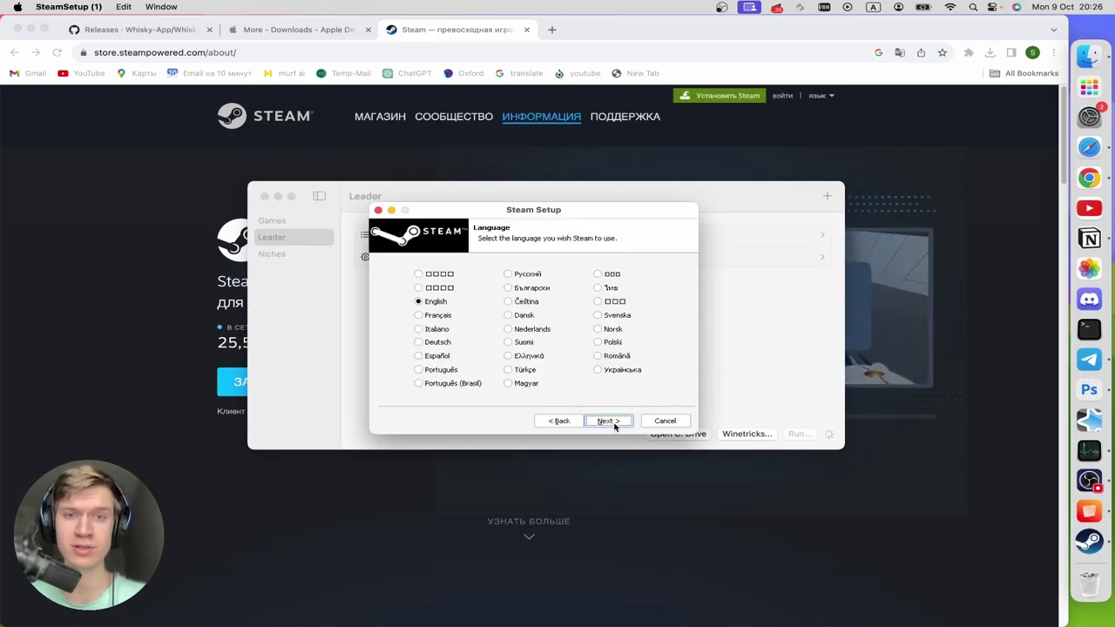
{"action": "left_click", "coordinate": [613, 422]}
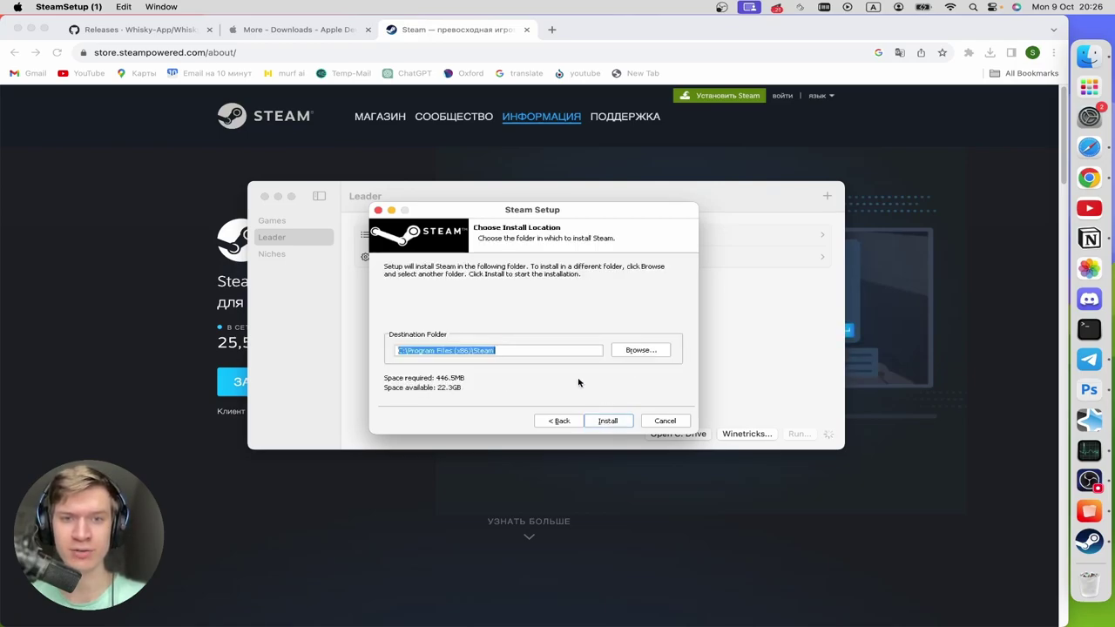
{"action": "left_click", "coordinate": [607, 421]}
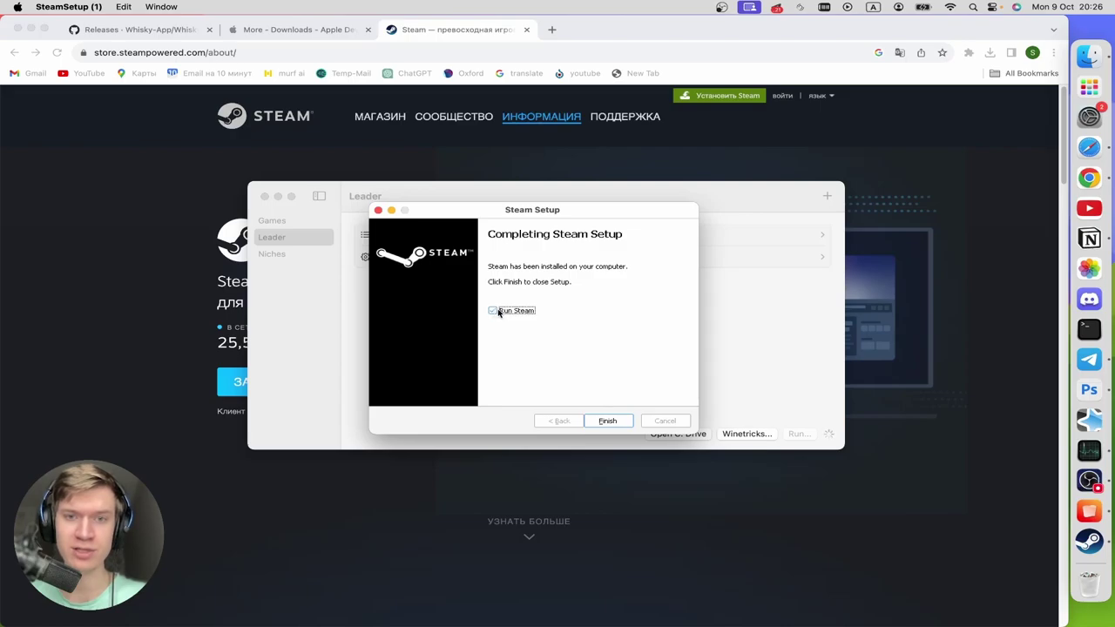
{"action": "left_click", "coordinate": [609, 423]}
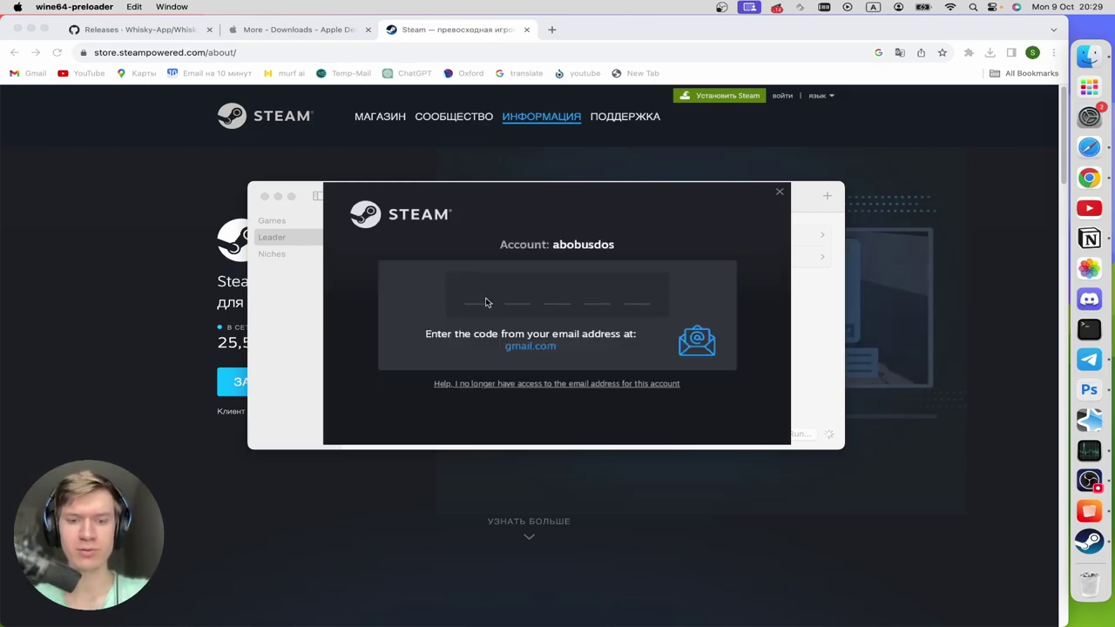
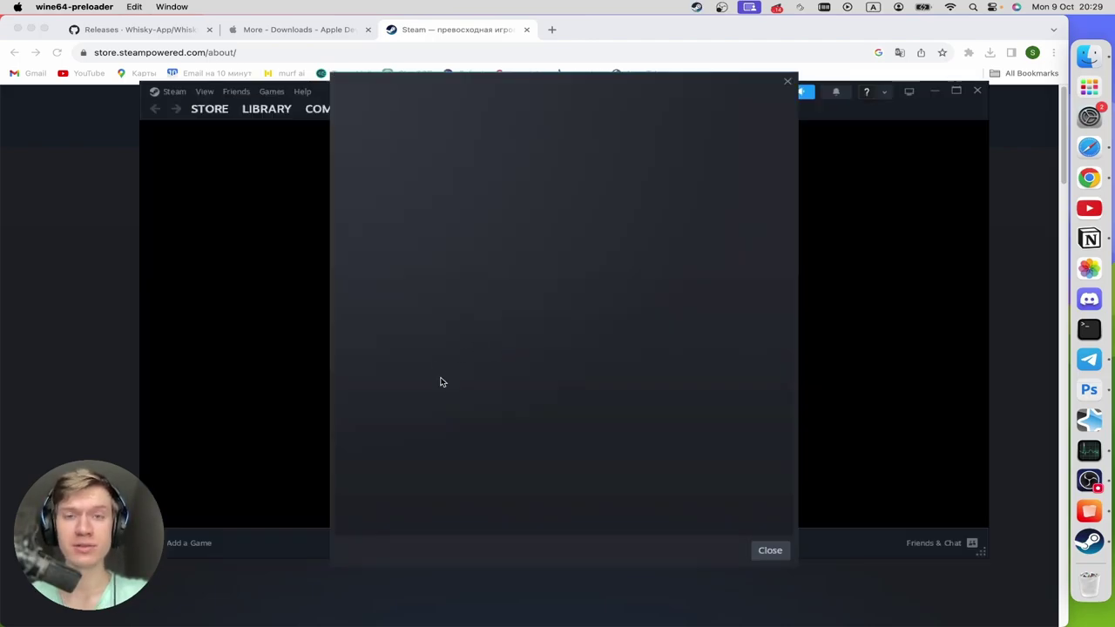
- Paste the e-mailed verification code, then close the blank dialog to reveal the Store
{"action": "left_click", "coordinate": [773, 554]}
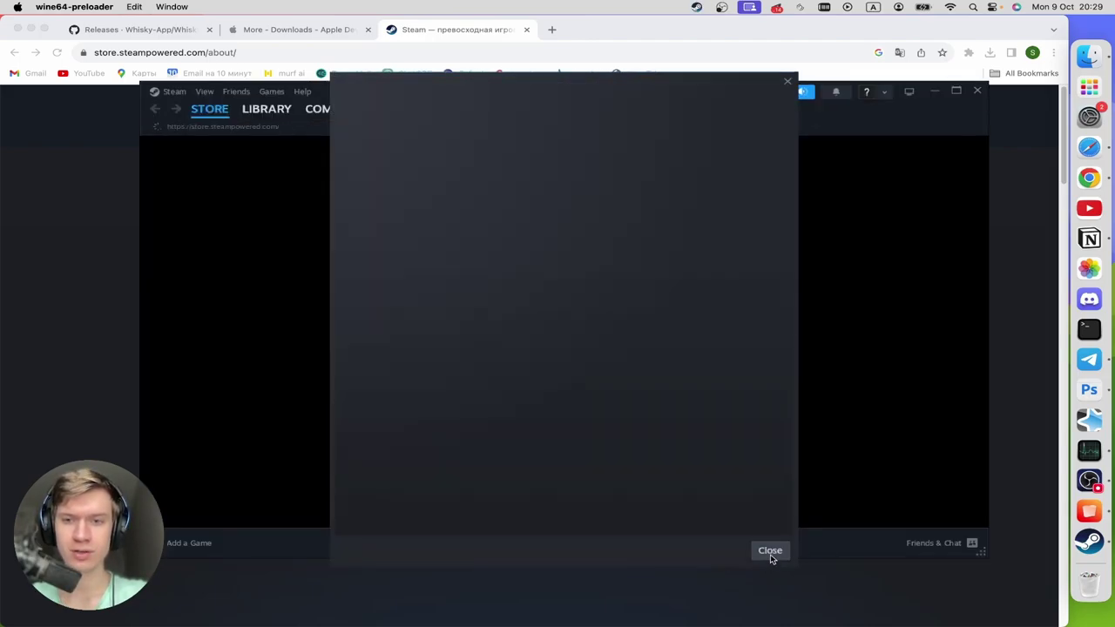
{"action": "left_click", "coordinate": [770, 554]}
- Search the store for 'bal' and open Baldur's Gate 3, showing its 1999 руб. purchase option
{"action": "mouse_move", "coordinate": [255, 158]}
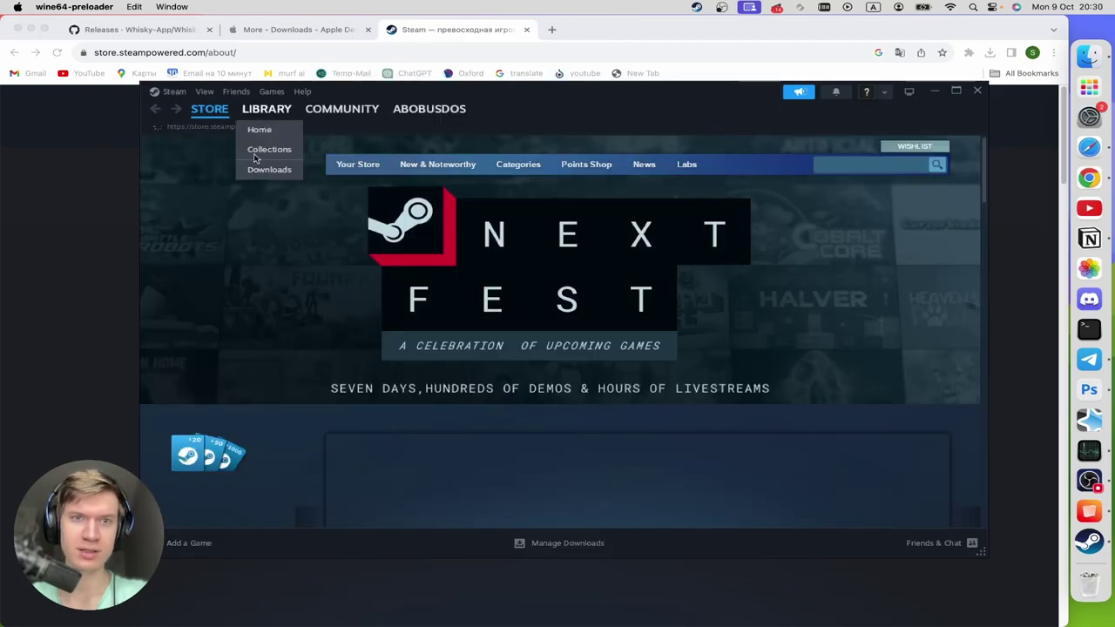
{"action": "left_click", "coordinate": [882, 164]}
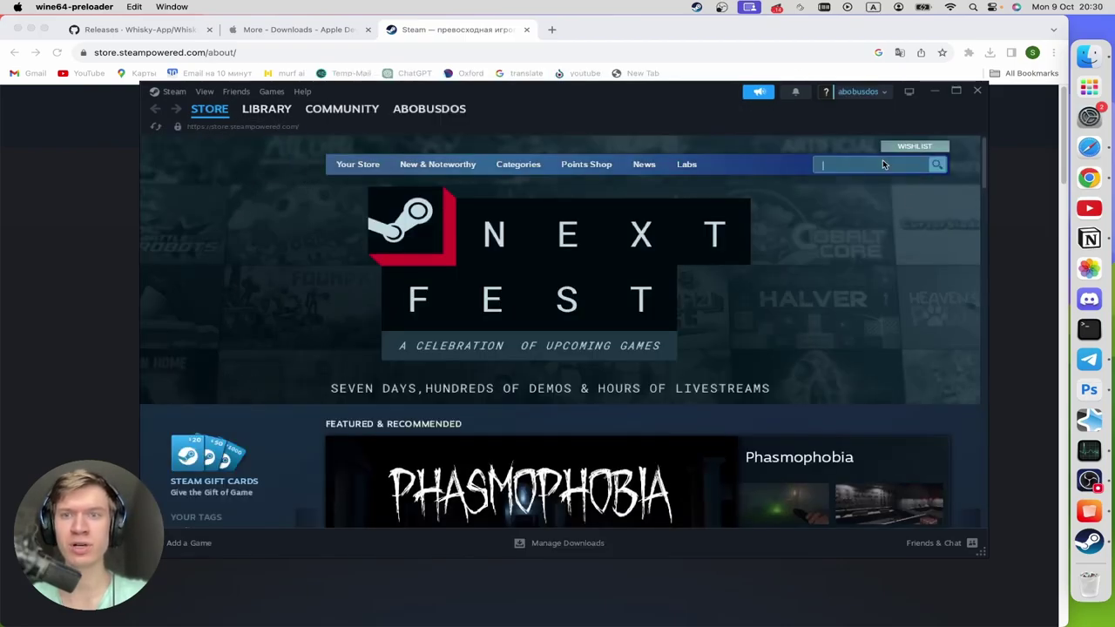
{"action": "type", "text": "b"}
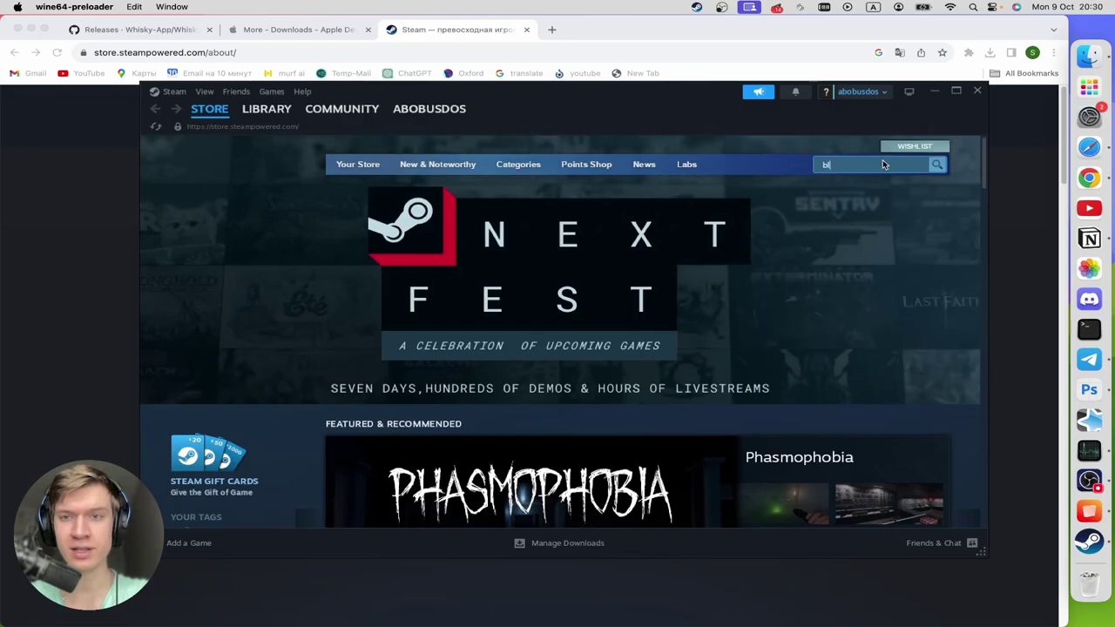
{"action": "type", "text": "al"}
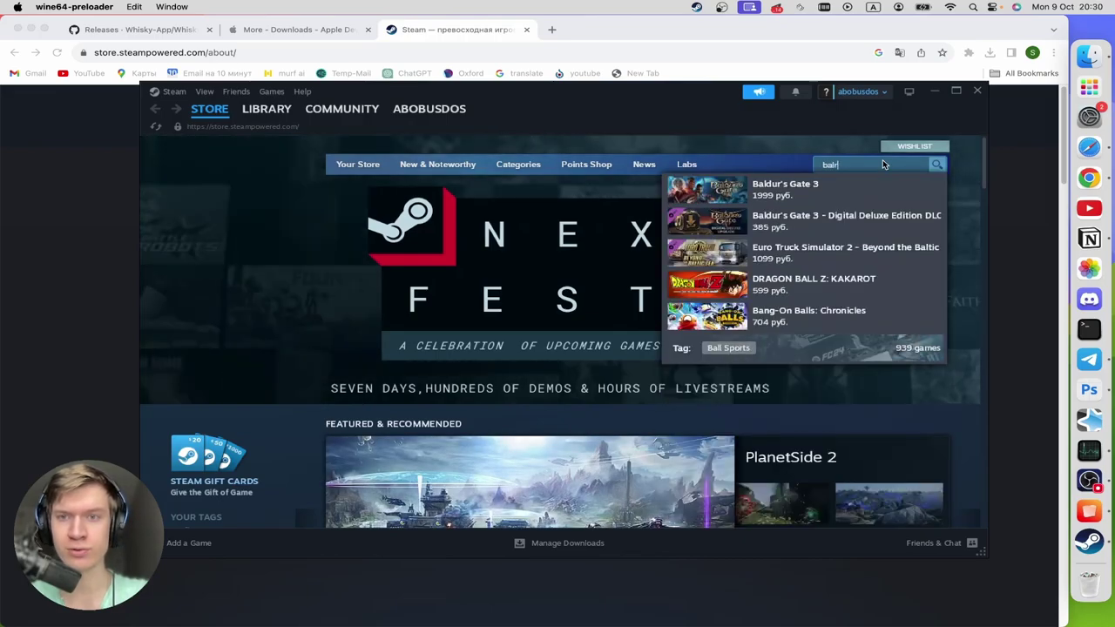
{"action": "left_click", "coordinate": [803, 192]}
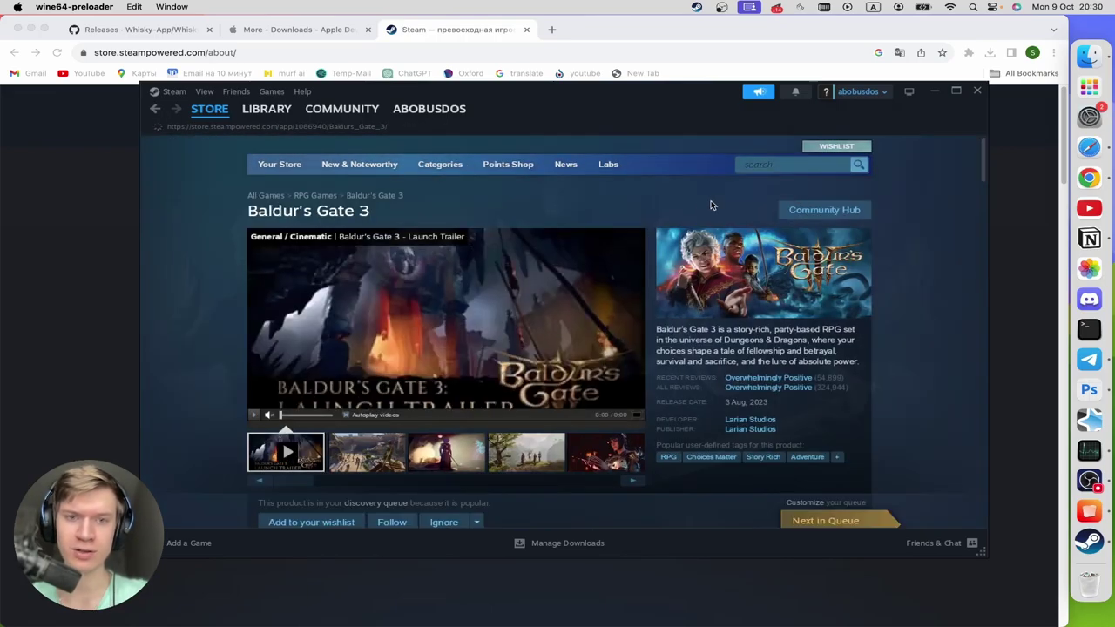
{"action": "scroll", "coordinate": [696, 250], "scroll_direction": "down", "scroll_amount": 5}
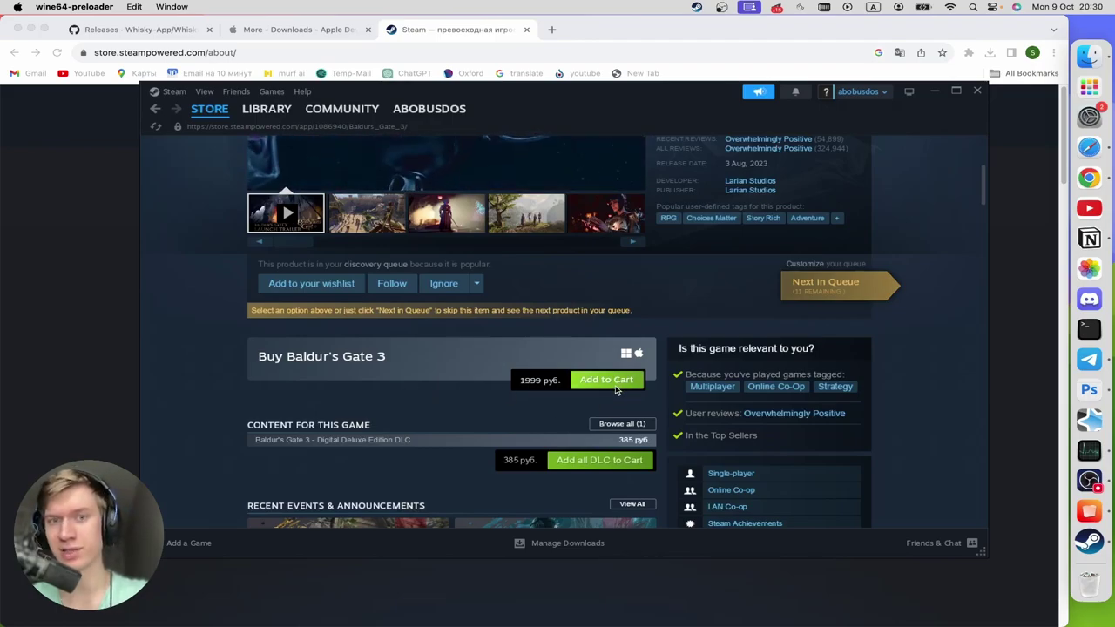
{"action": "scroll", "coordinate": [615, 392], "scroll_direction": "up", "scroll_amount": 1}
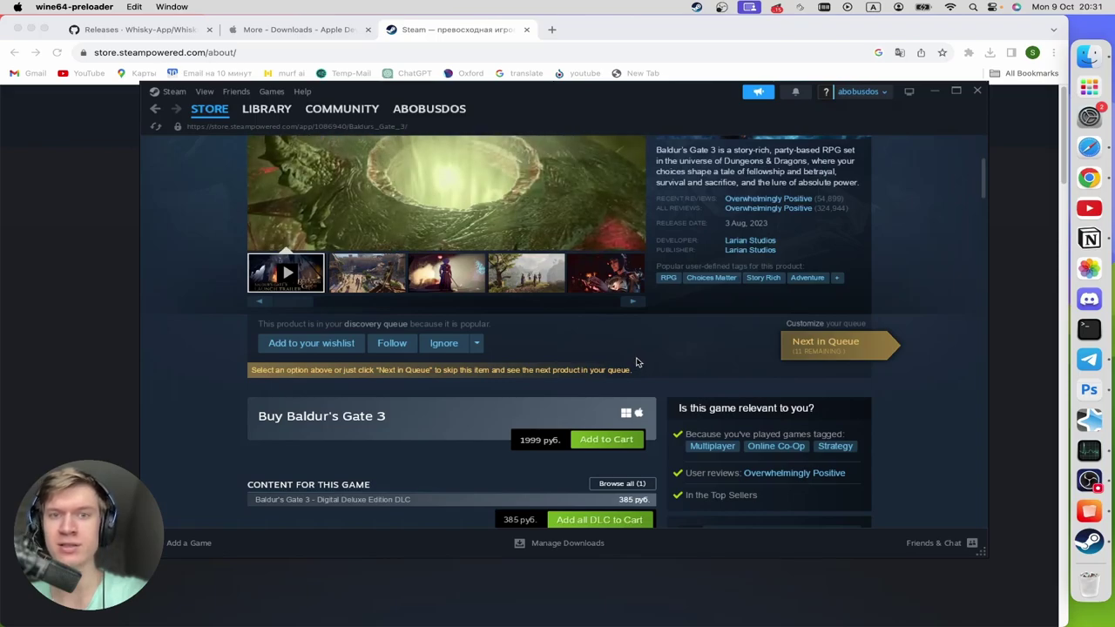
- Open the Leader bottle's Bottle Configuration and switch on DXVK and DXVK Async
{"action": "left_click", "coordinate": [1103, 509]}
{"action": "left_click", "coordinate": [442, 234]}
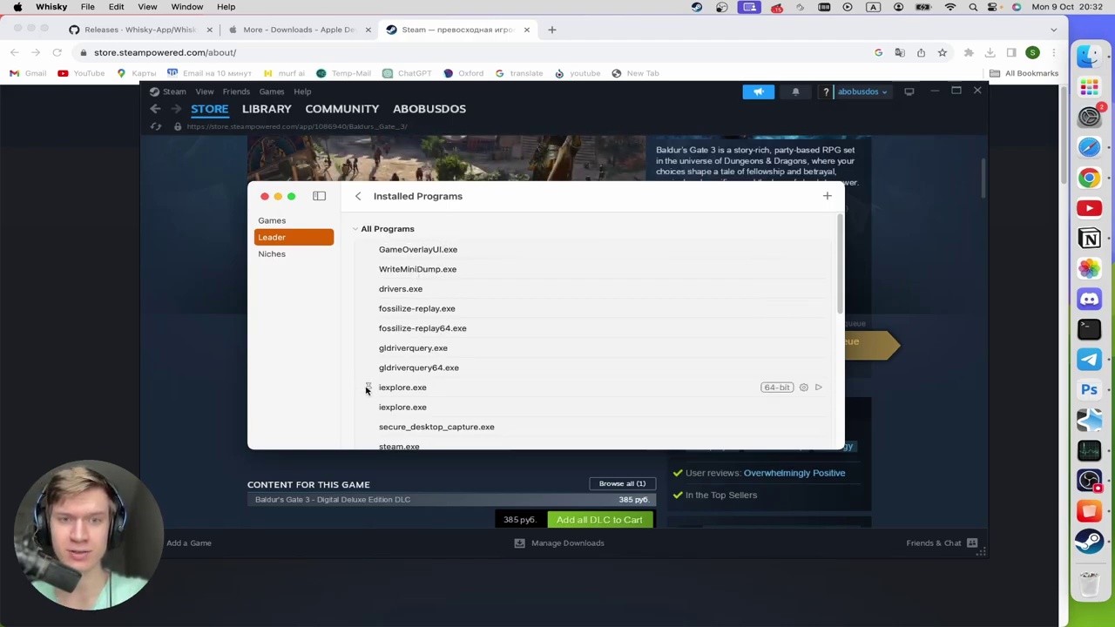
{"action": "key", "text": "super+bracketleft"}
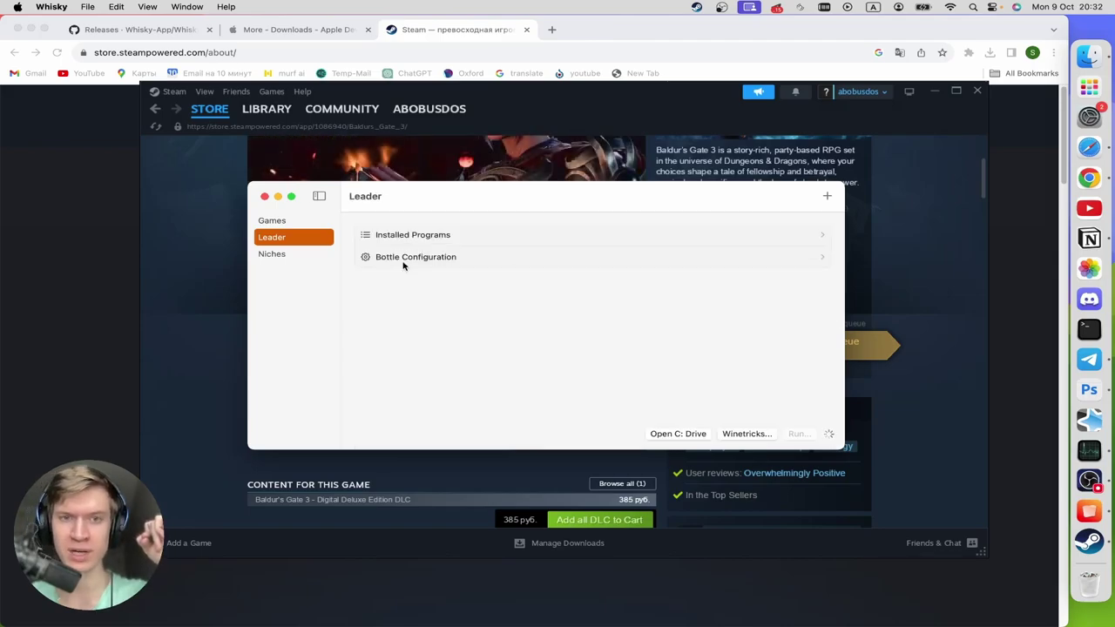
{"action": "left_click", "coordinate": [419, 258]}
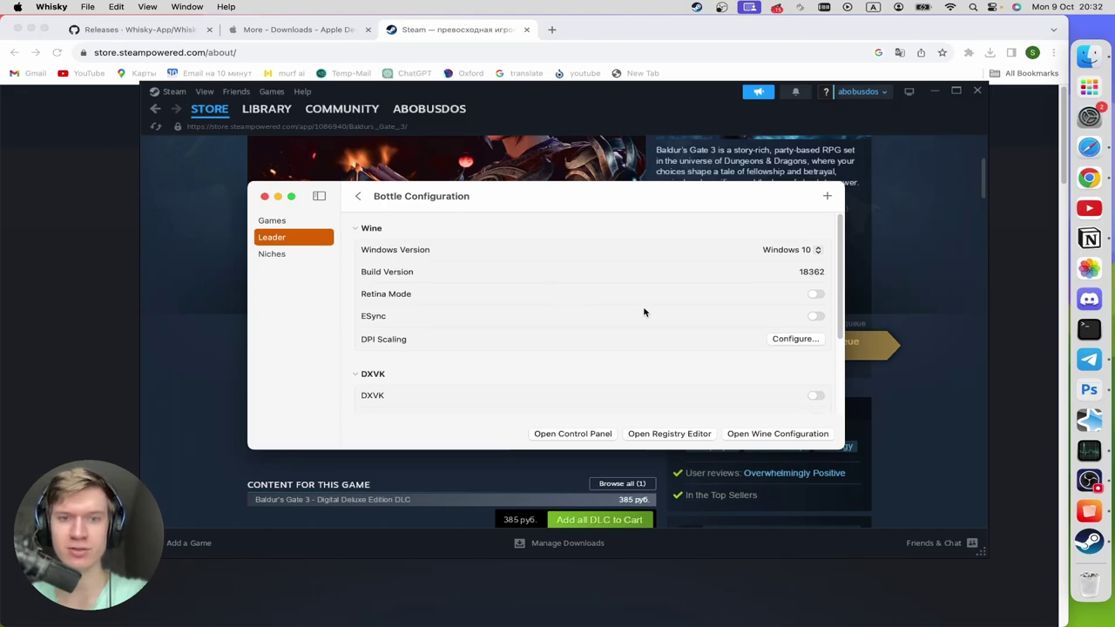
{"action": "scroll", "coordinate": [639, 314], "scroll_direction": "down", "scroll_amount": 3}
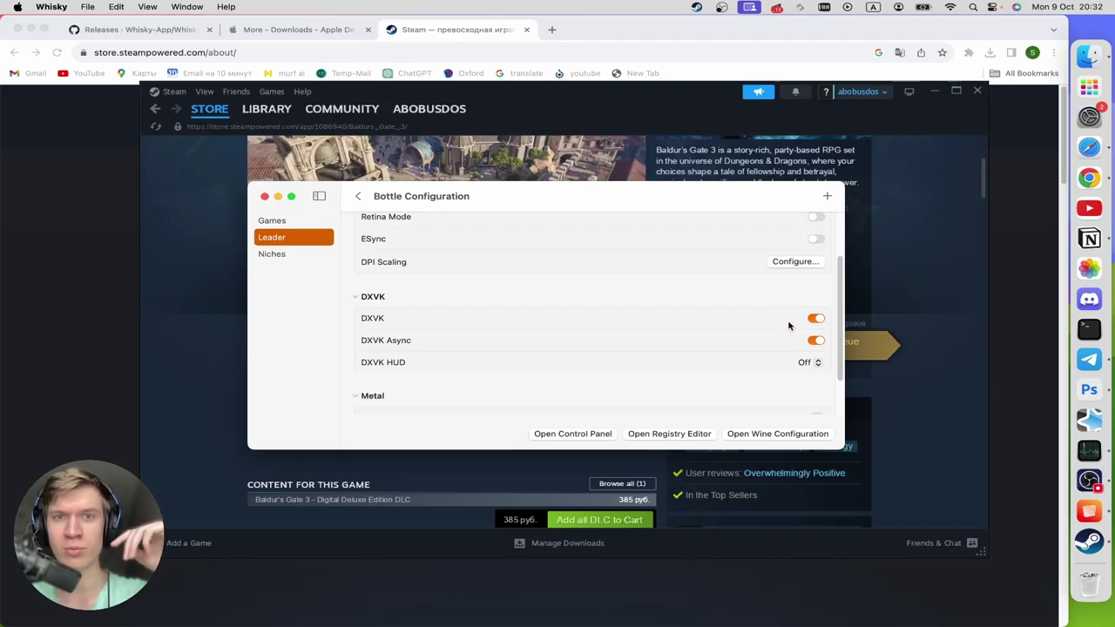
{"action": "scroll", "coordinate": [789, 326], "scroll_direction": "down", "scroll_amount": 2}
{"action": "left_click", "coordinate": [891, 273]}
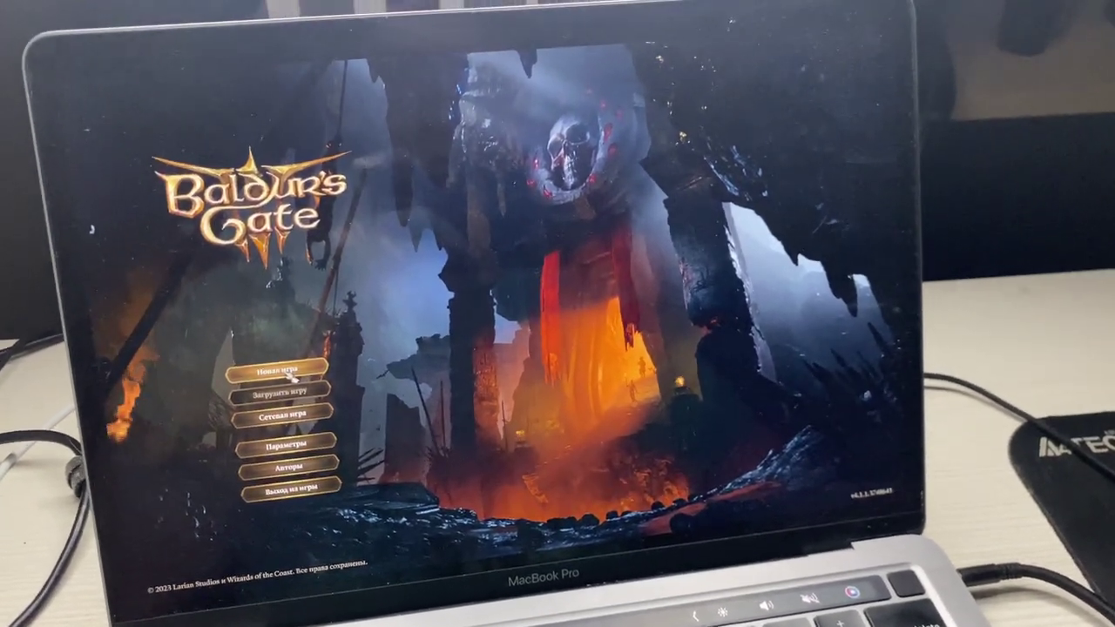
- Begin a new game on Баланс difficulty and pause it with Esc once aboard the nautiloid
{"action": "left_click", "coordinate": [290, 373]}
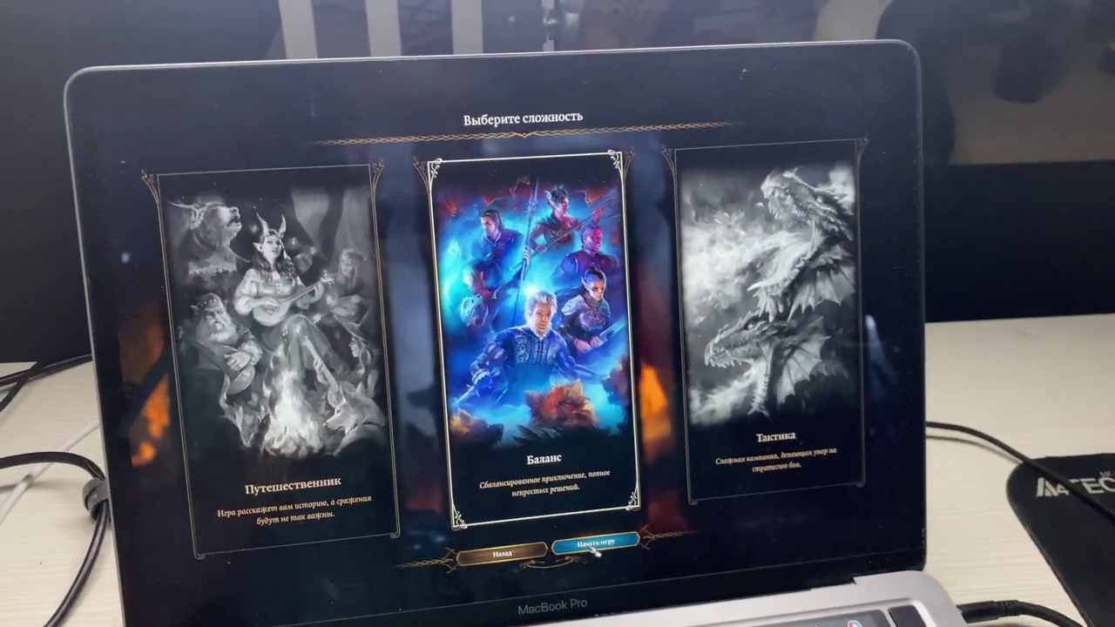
{"action": "left_click", "coordinate": [558, 512]}
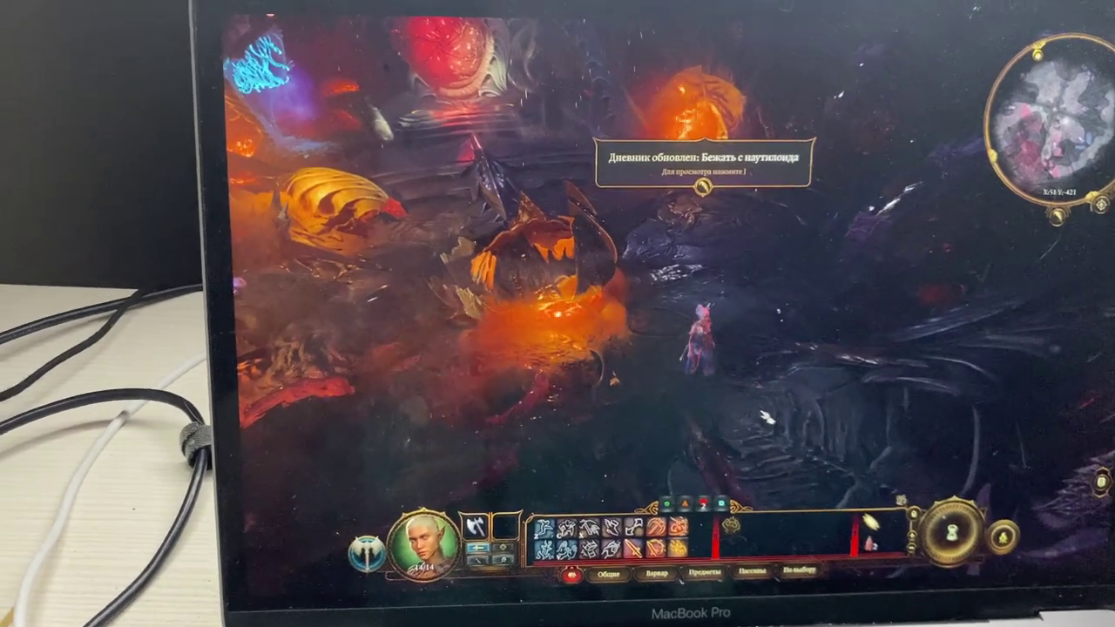
{"action": "key", "text": "Escape"}
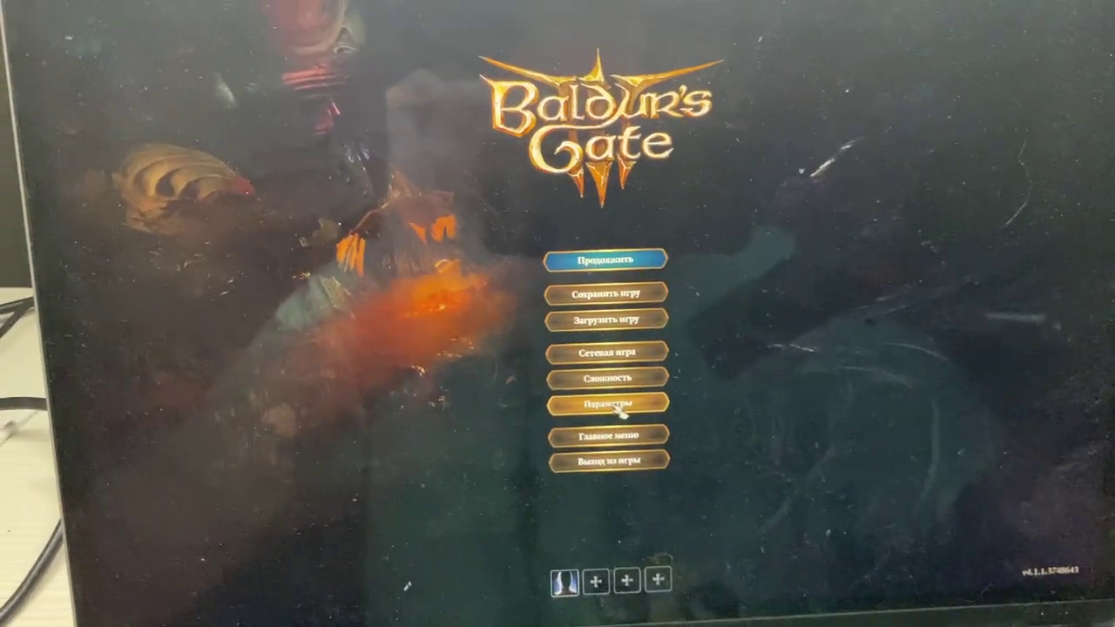
- In Параметры > Видео, change Разрешение from 1680x1050 to 1280x800 and accept it
{"action": "left_click", "coordinate": [629, 391]}
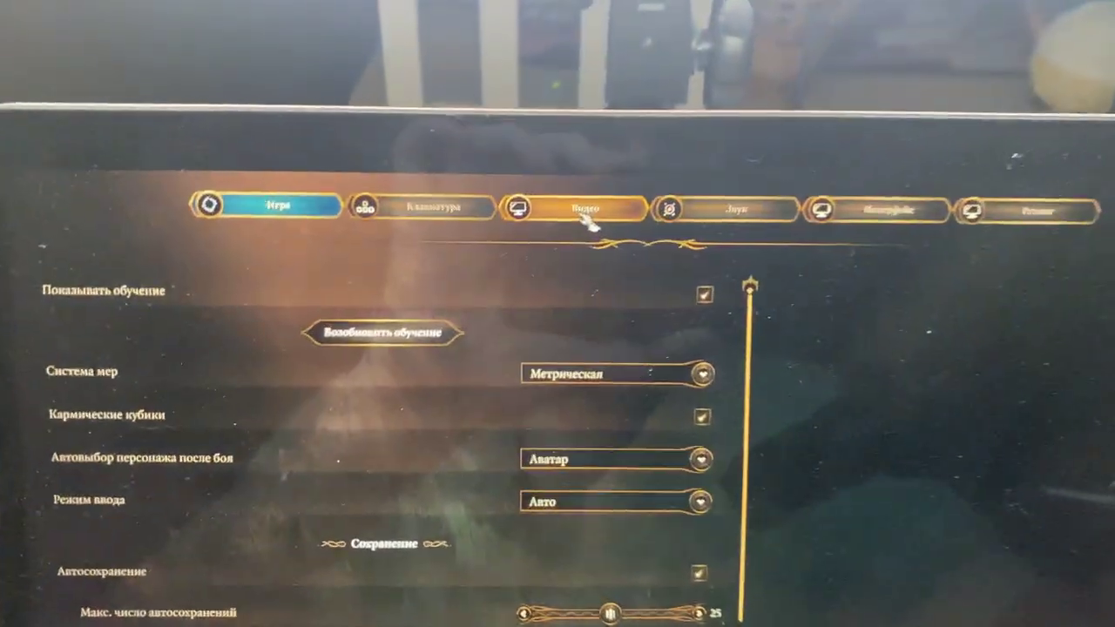
{"action": "left_click", "coordinate": [585, 216]}
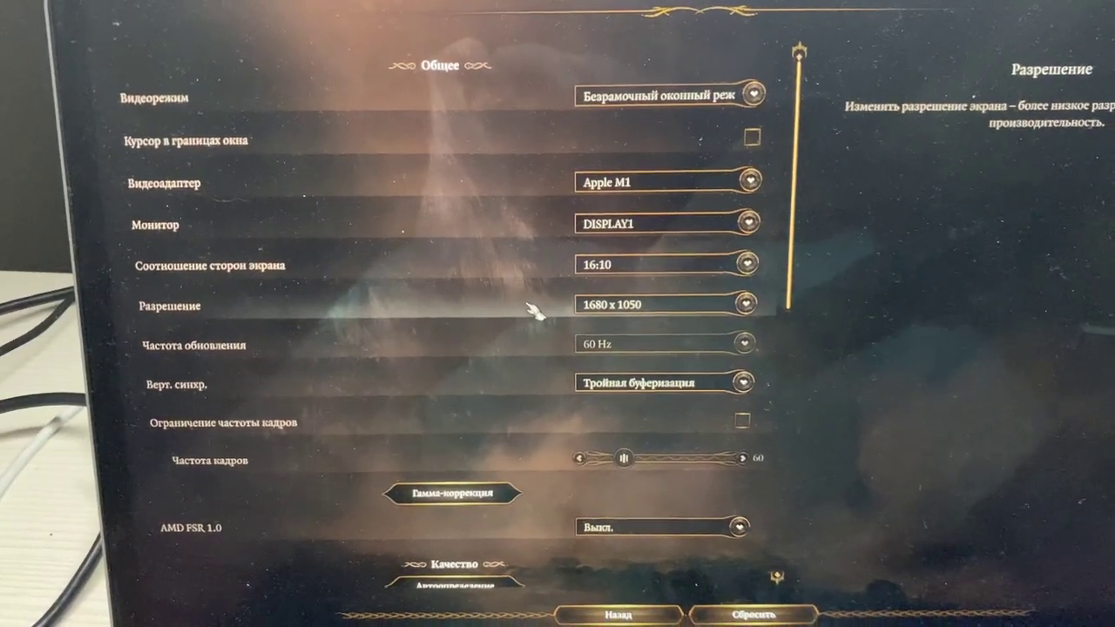
{"action": "scroll", "coordinate": [533, 314], "scroll_direction": "down", "scroll_amount": 2}
{"action": "left_click", "coordinate": [610, 573]}
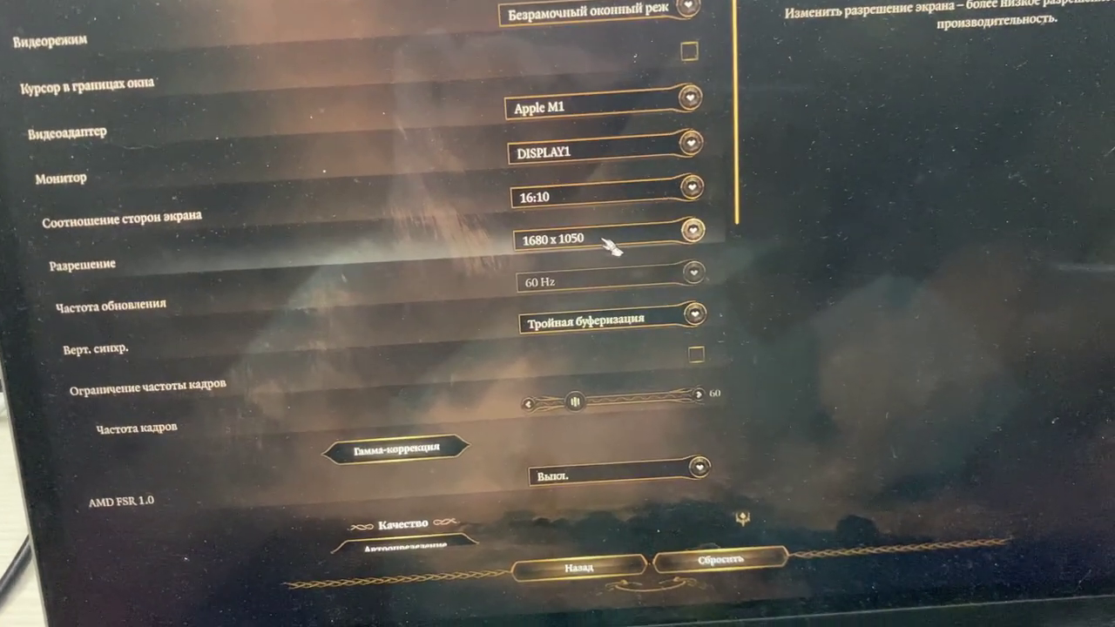
{"action": "left_click", "coordinate": [610, 244]}
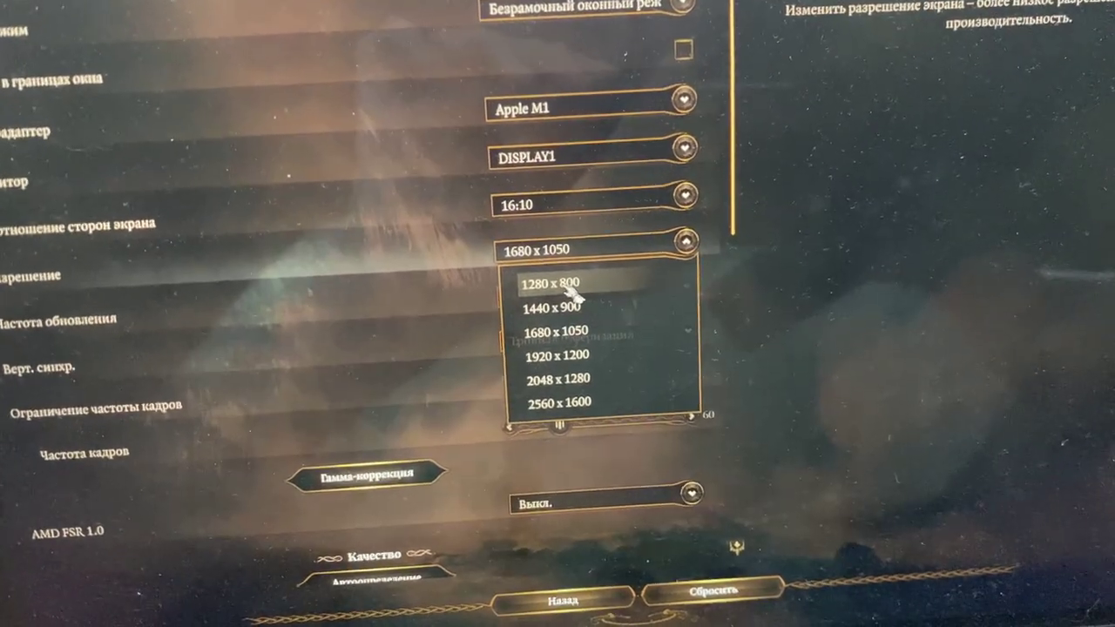
{"action": "left_click", "coordinate": [551, 283]}
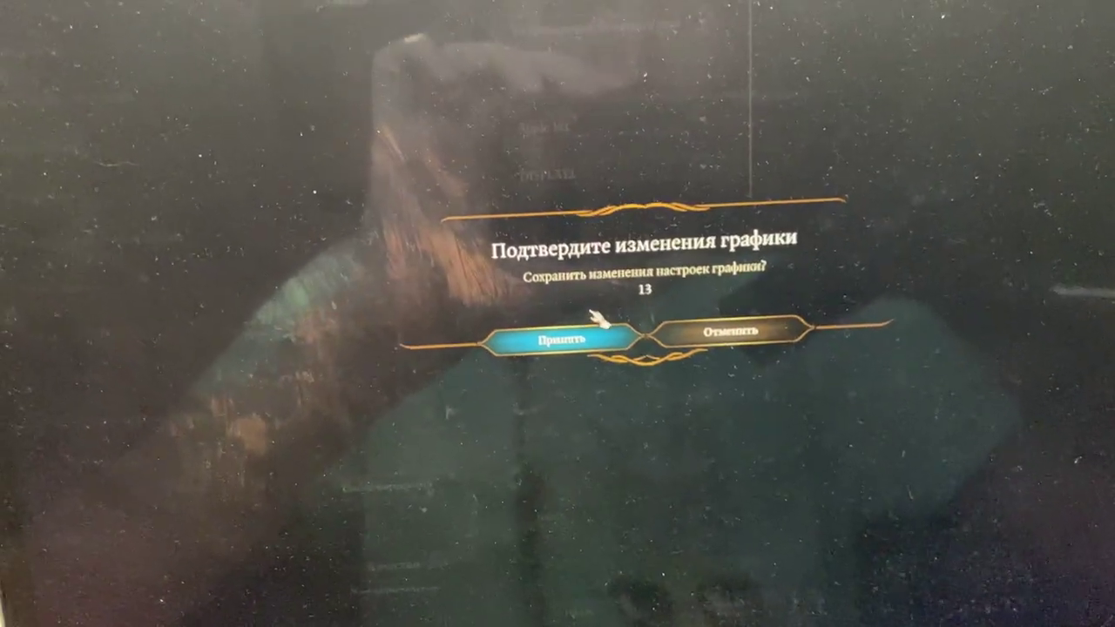
{"action": "left_click", "coordinate": [564, 352]}
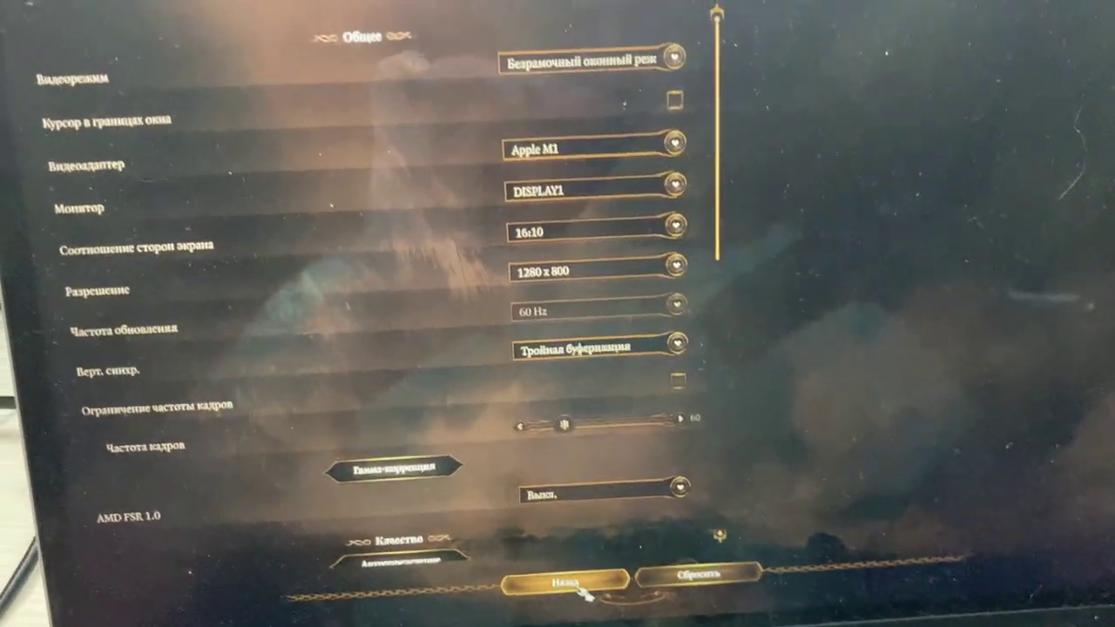
{"action": "left_click", "coordinate": [566, 582]}
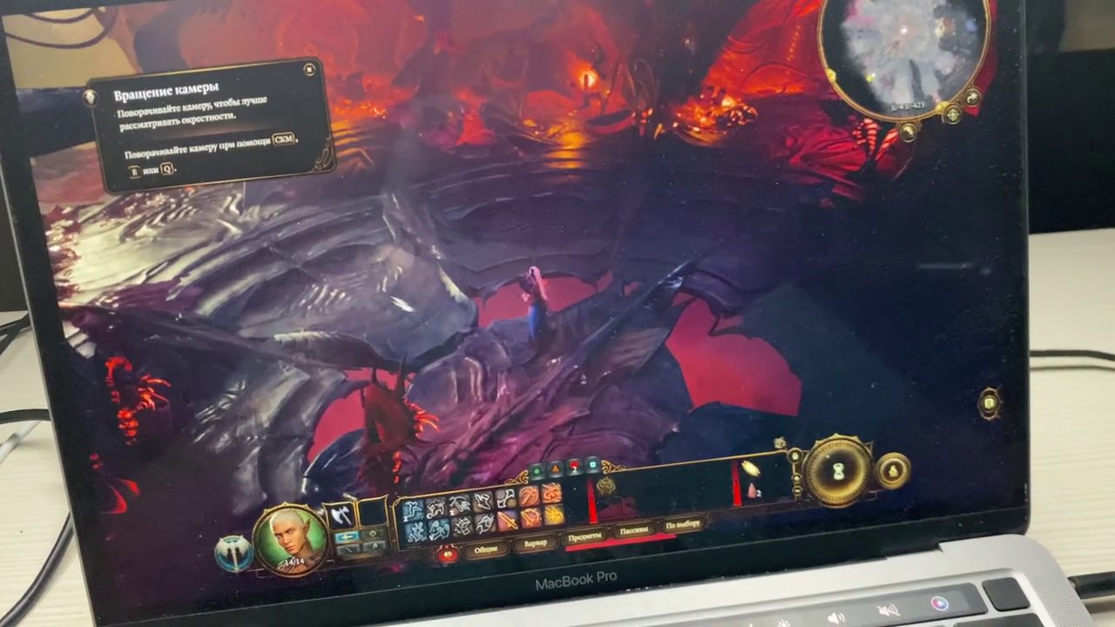
- Rotate the camera around the character with Q to face the lava field
{"action": "key", "text": "q"}
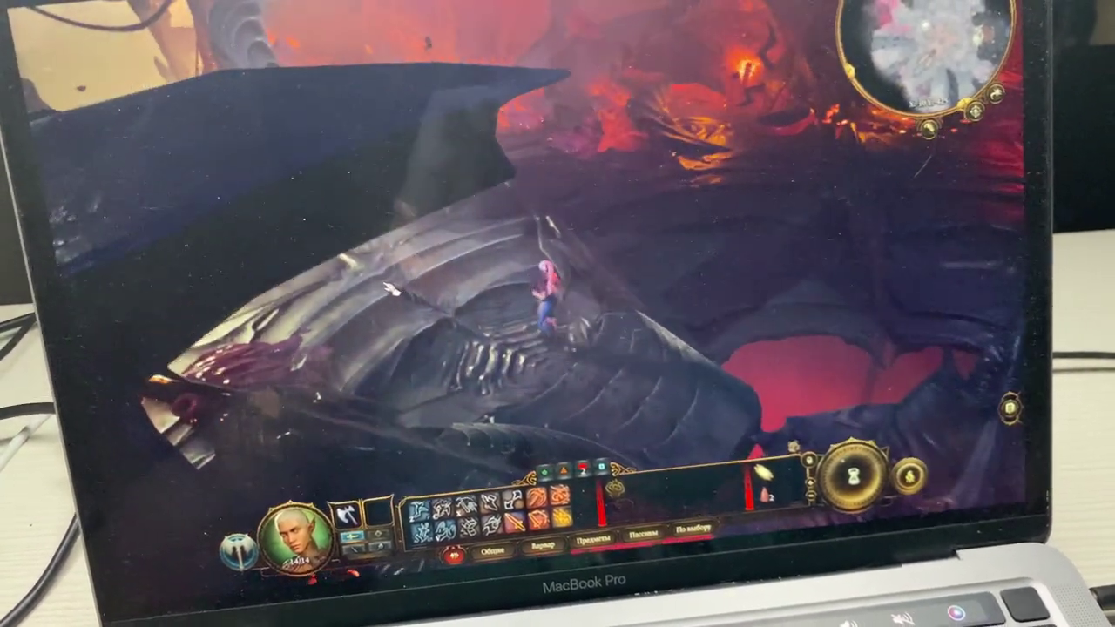
{"action": "key", "text": "q"}
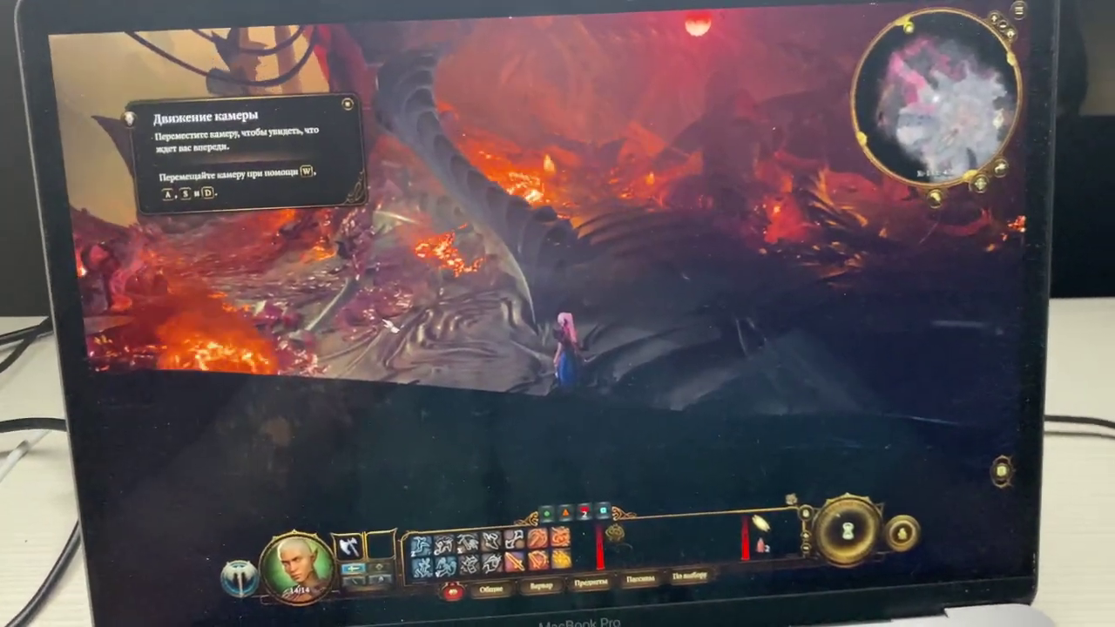
{"action": "key", "text": "q"}
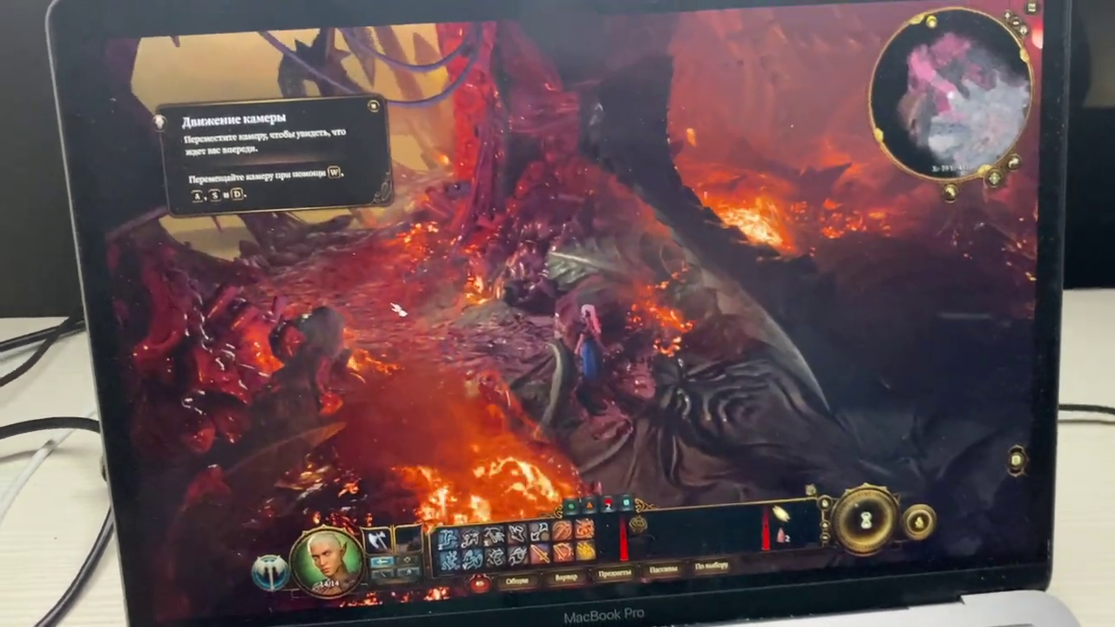